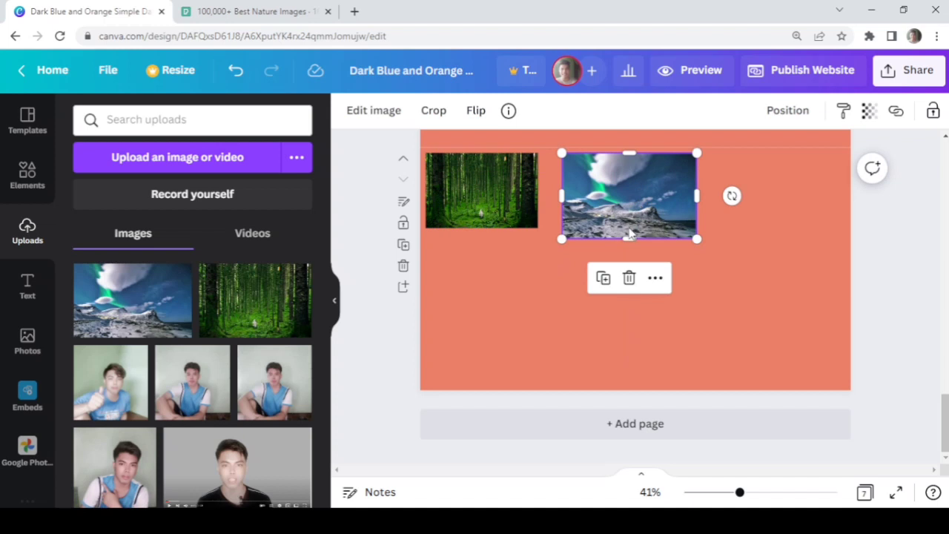
- Crop the lower edge of the aurora mountain photo so its height matches the green forest photo
left_click_drag(629, 238, 629, 228)
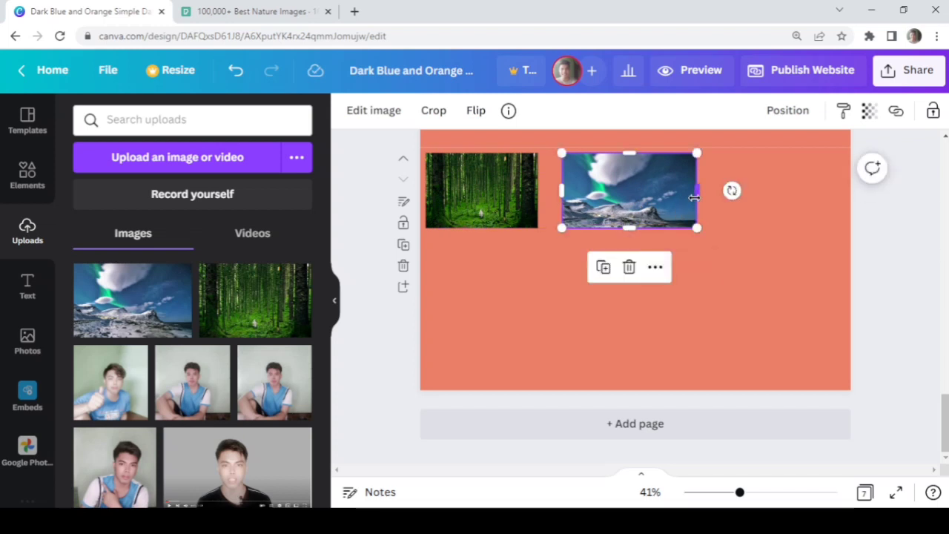
left_click(738, 234)
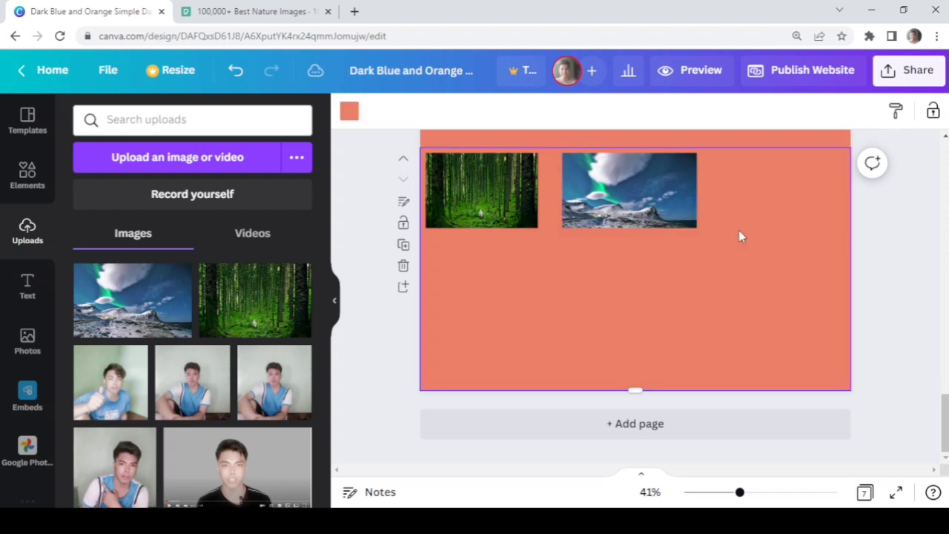
- Find the sunlit forest photo in the Pexels nature results and bring it onto the Canva page
left_click(281, 10)
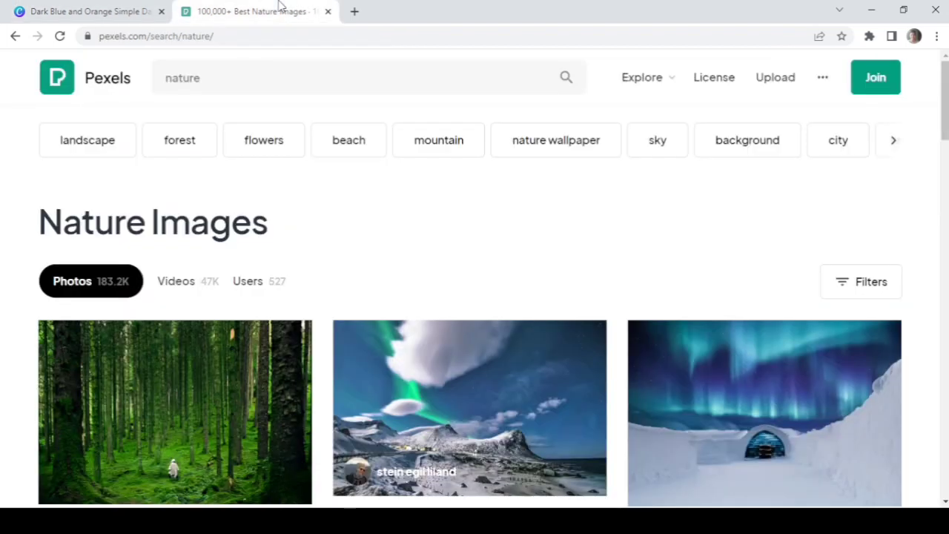
scroll(622, 410, "down", 5)
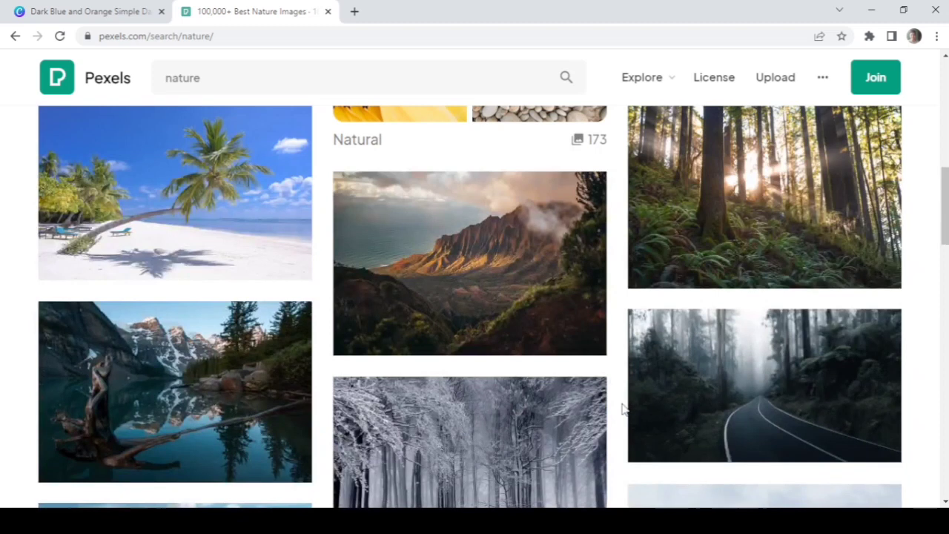
left_click_drag(741, 212, 689, 300)
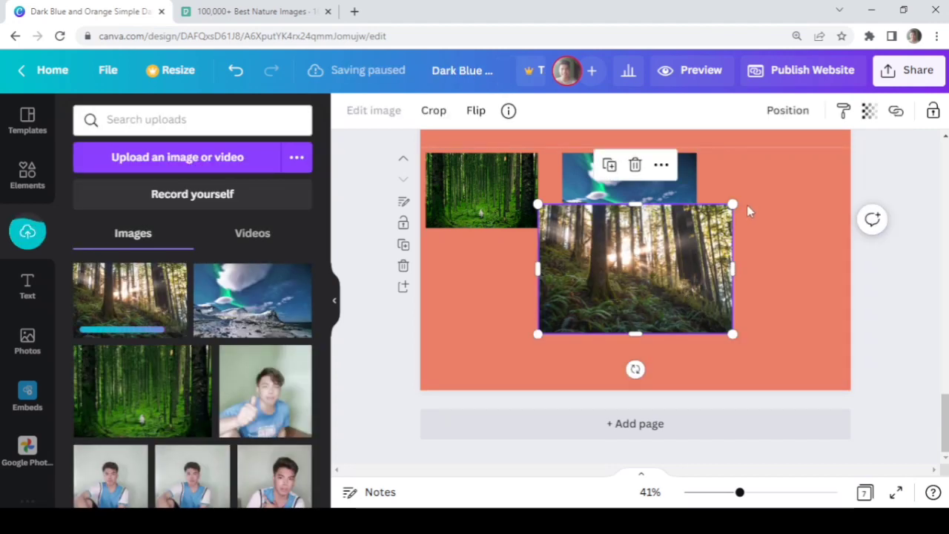
- Shrink the sunlit forest photo, place it beside the aurora photo and crop it to about 395 × 238 to complete the row
left_click_drag(732, 205, 673, 246)
left_click_drag(628, 287, 796, 190)
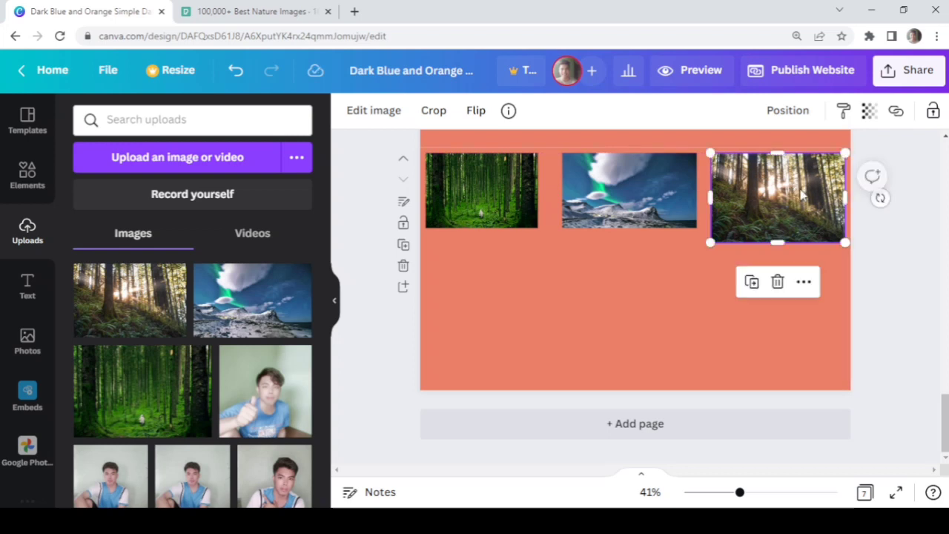
left_click_drag(778, 233, 777, 226)
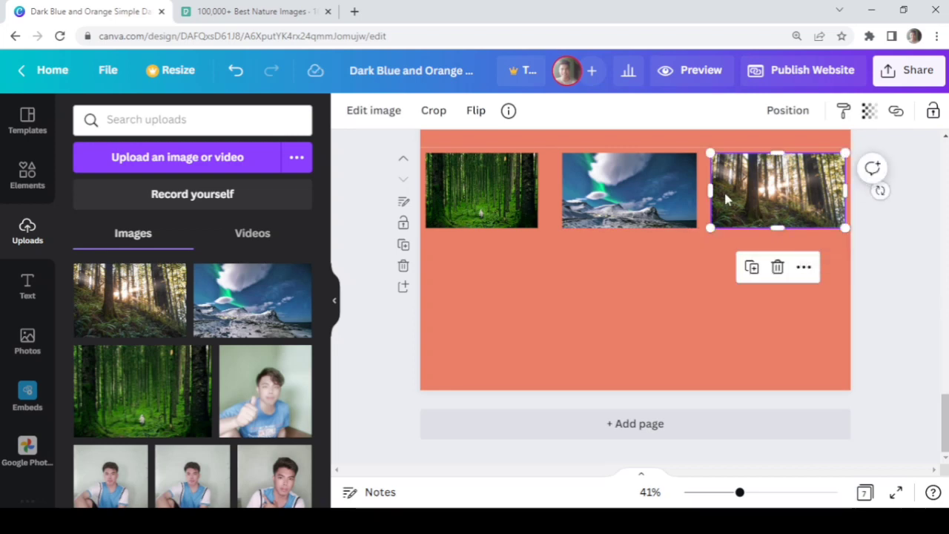
left_click_drag(711, 192, 720, 191)
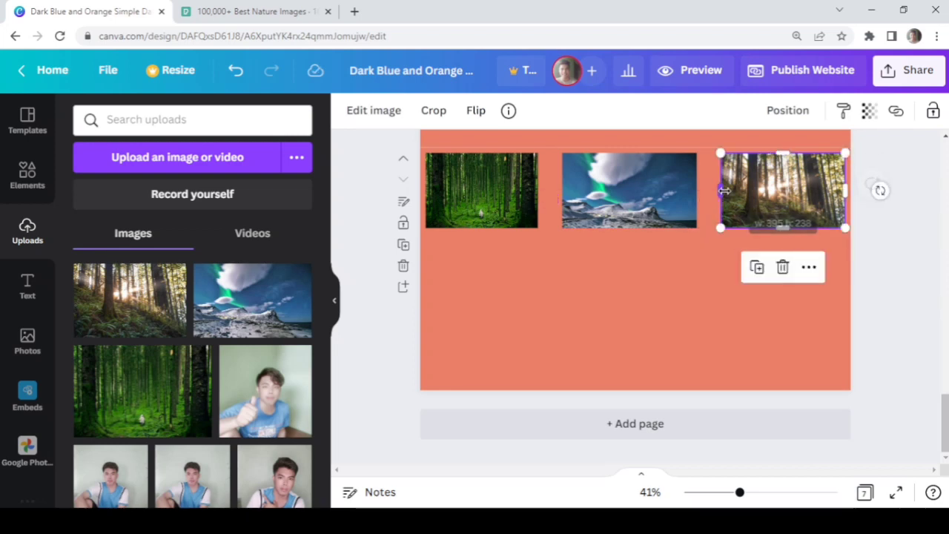
left_click(644, 257)
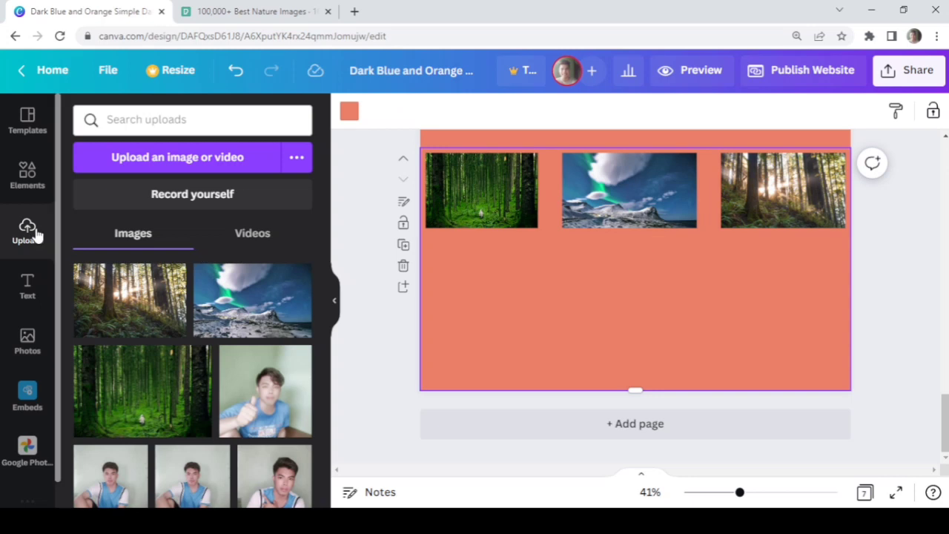
- Add the "GAME ON" text design to the page, scale it to about 652 × 317 and place it below the photos
left_click(28, 286)
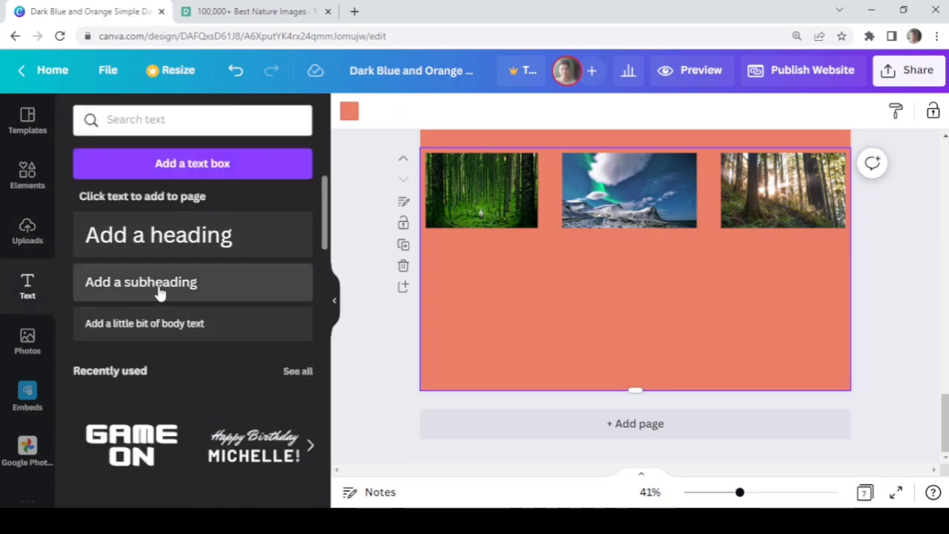
left_click_drag(134, 438, 517, 296)
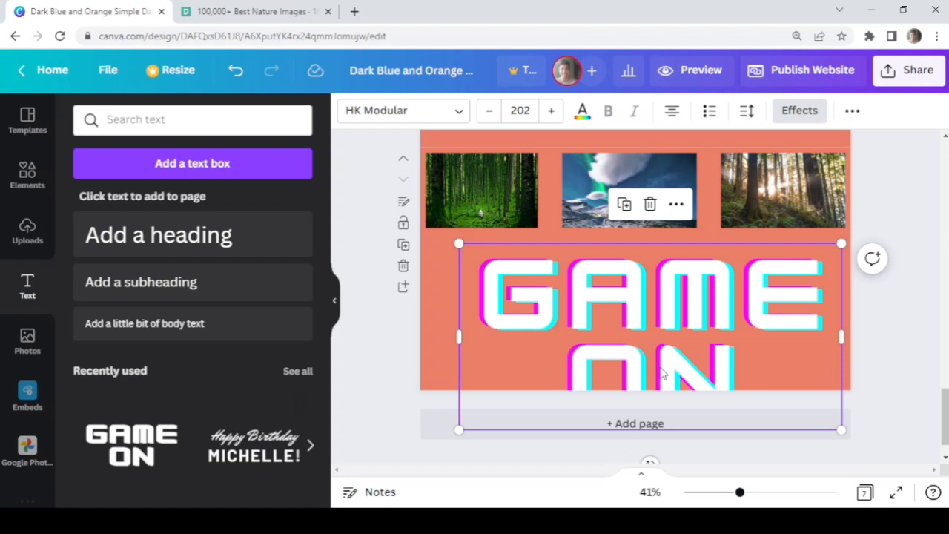
left_click_drag(840, 429, 663, 342)
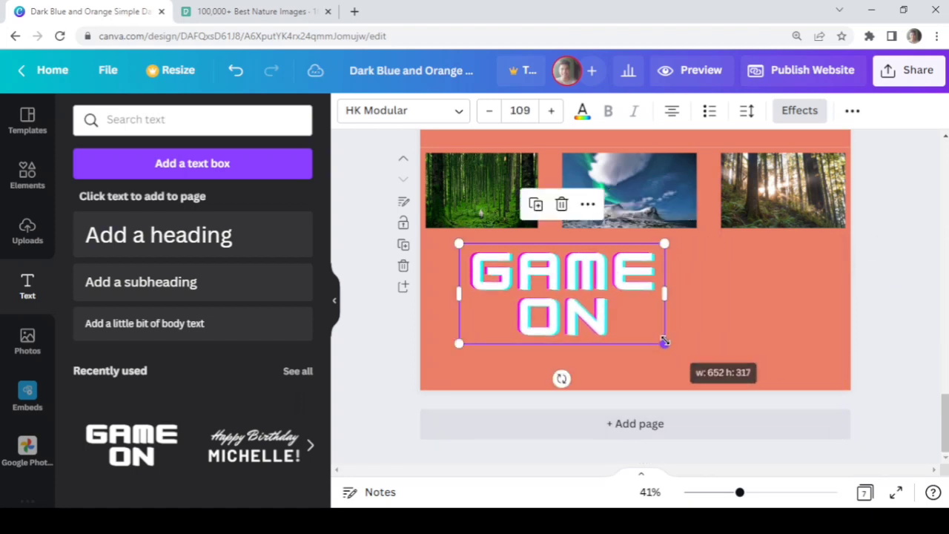
left_click_drag(647, 308, 615, 332)
- Replace the "GAME ON" wording with "SEE THE BEAUTY"
double_click(593, 343)
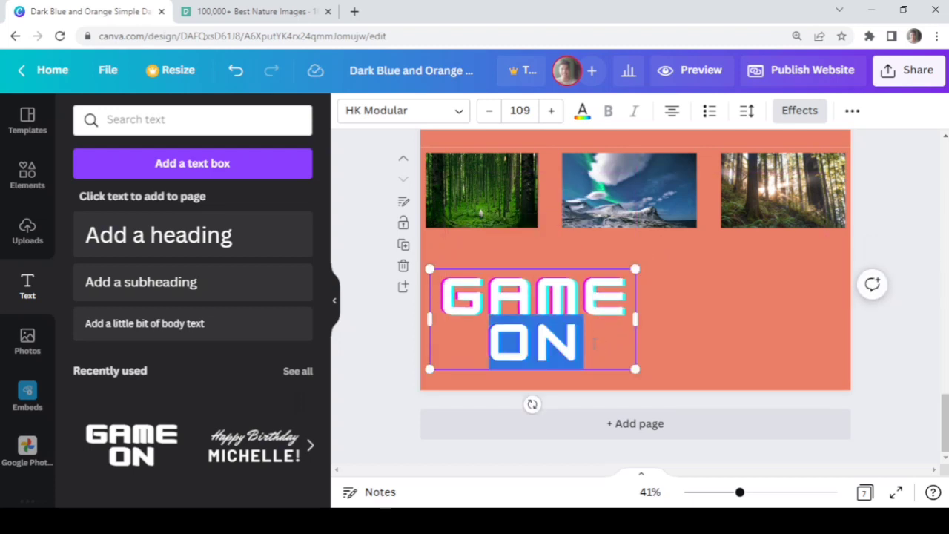
triple_click(593, 343)
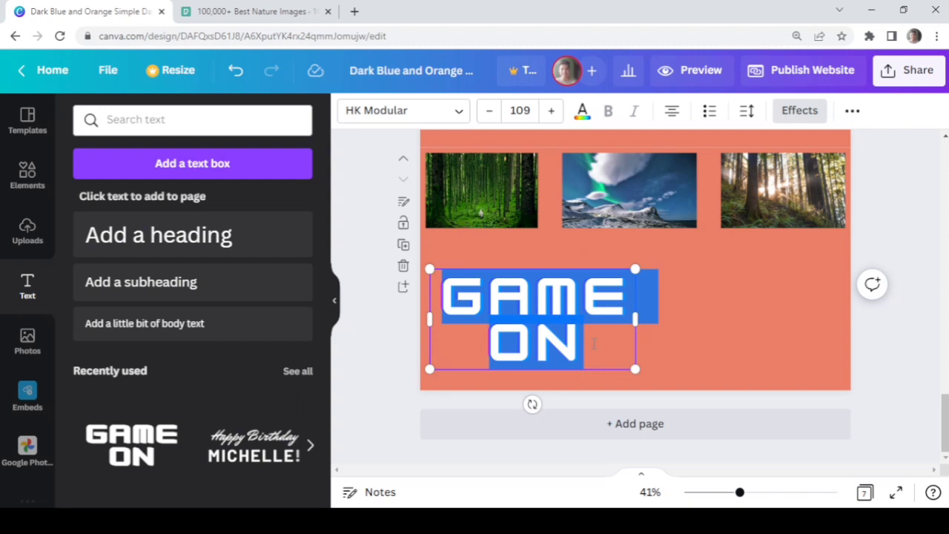
type("SEE T")
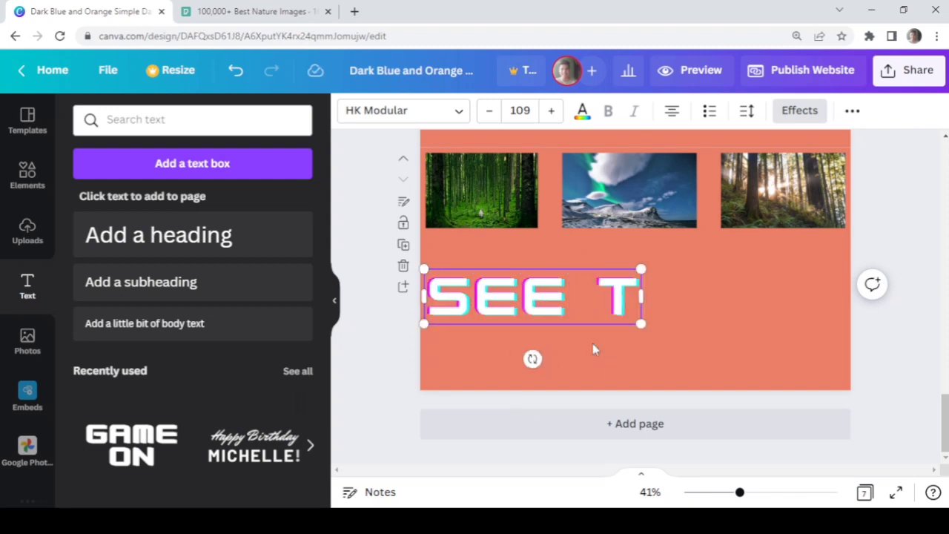
type("HE BE")
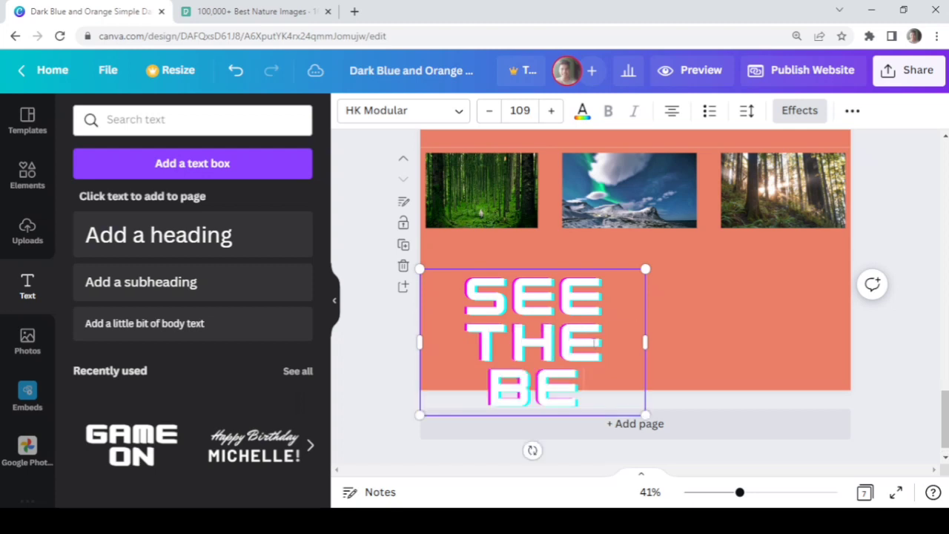
type("AU")
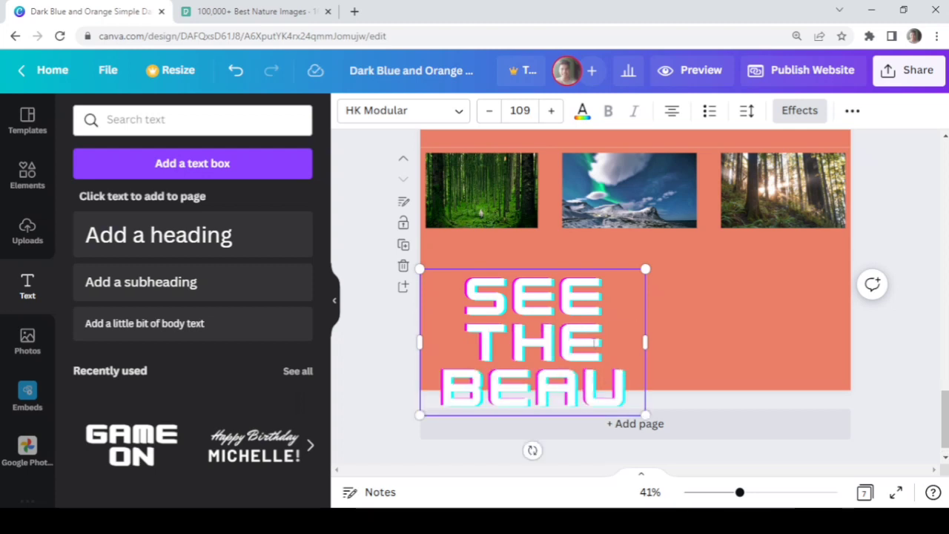
type("TY")
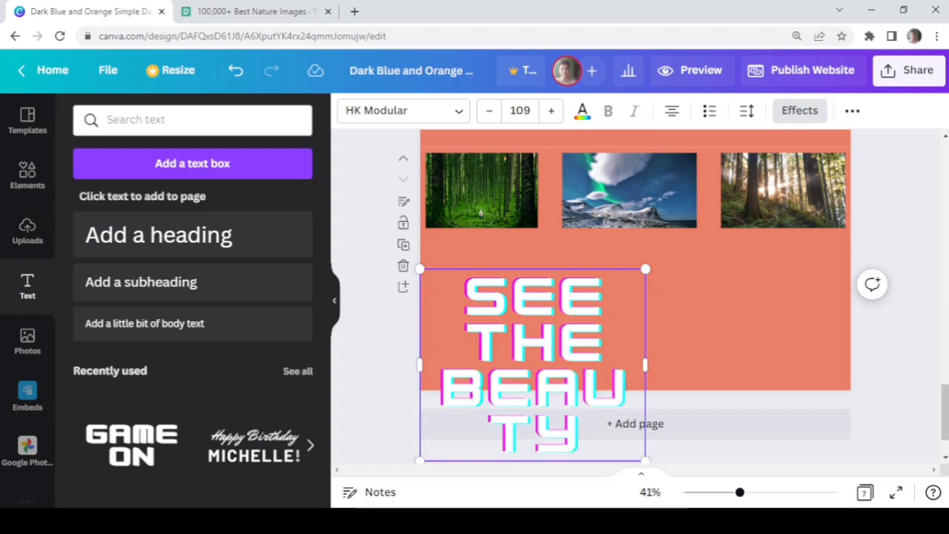
- Widen the "SEE THE BEAUTY" text to two lines, shrink it to font size 78.1 and place it just below the first two photos
left_click_drag(645, 364, 760, 358)
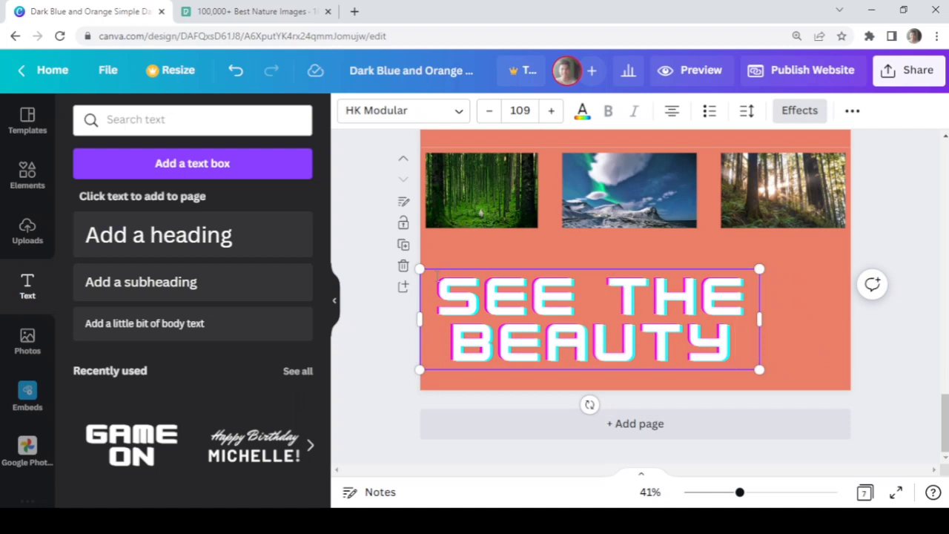
left_click_drag(420, 269, 515, 296)
left_click_drag(574, 296, 488, 245)
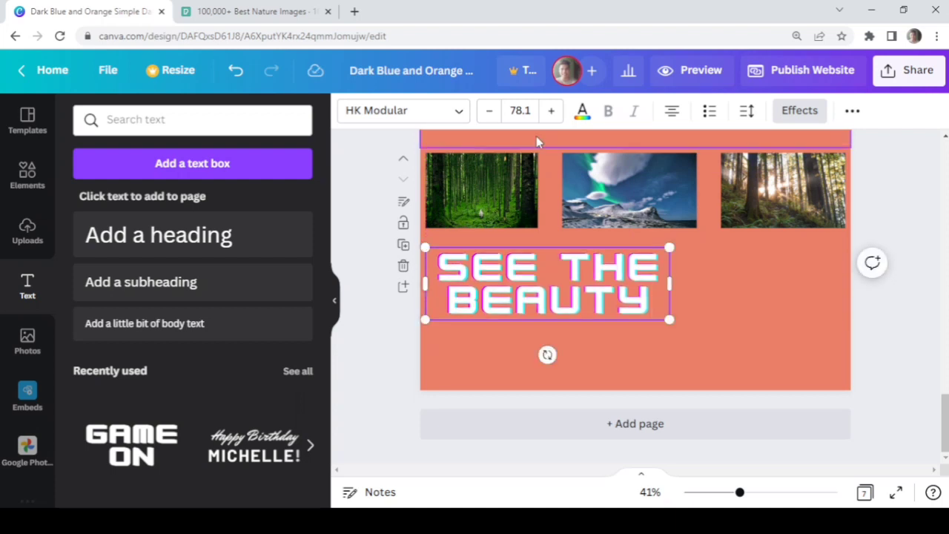
- Set the "SEE THE BEAUTY" text colour to dark red #8D1212
left_click(582, 110)
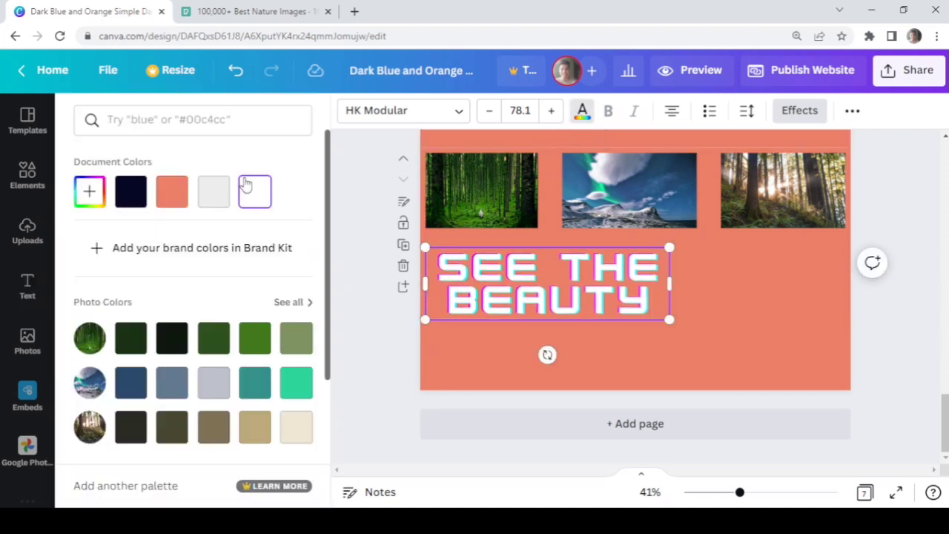
left_click(89, 191)
left_click(265, 267)
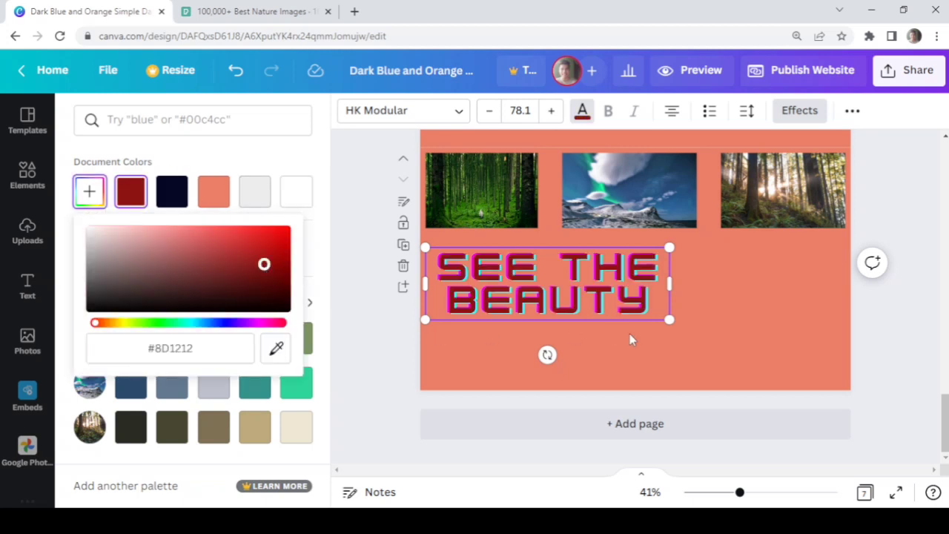
- Add the glowing green "YEAR 3000" text design to the page beside the "SEE THE BEAUTY" text
left_click(27, 285)
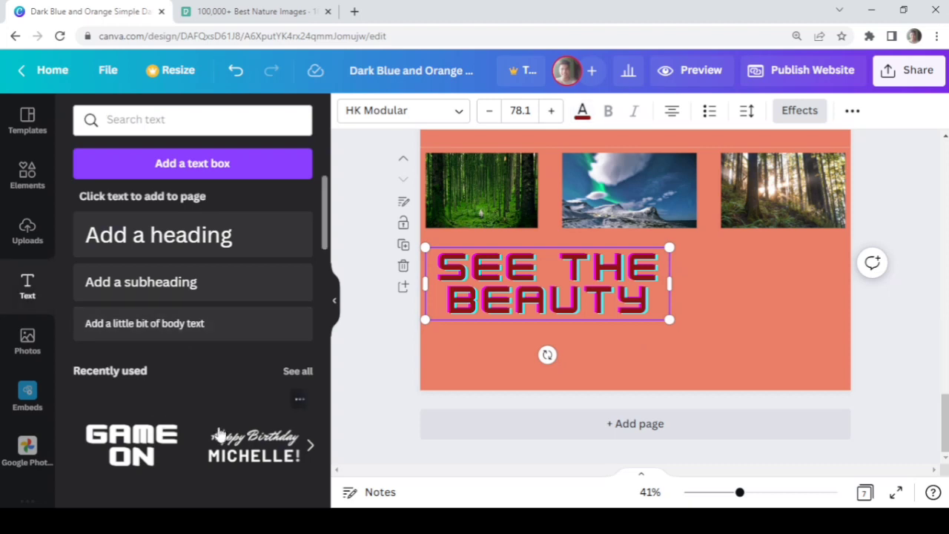
scroll(219, 433, "down", 5)
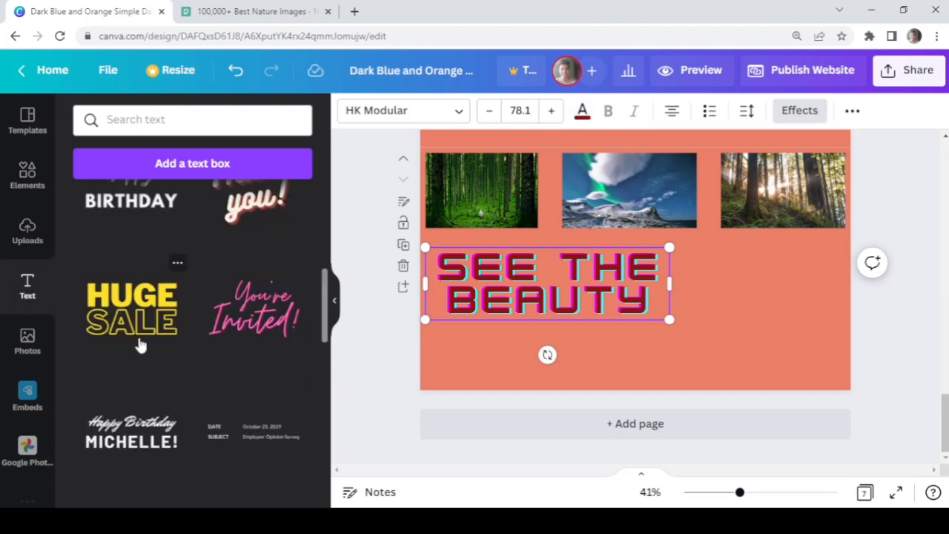
scroll(140, 346, "down", 5)
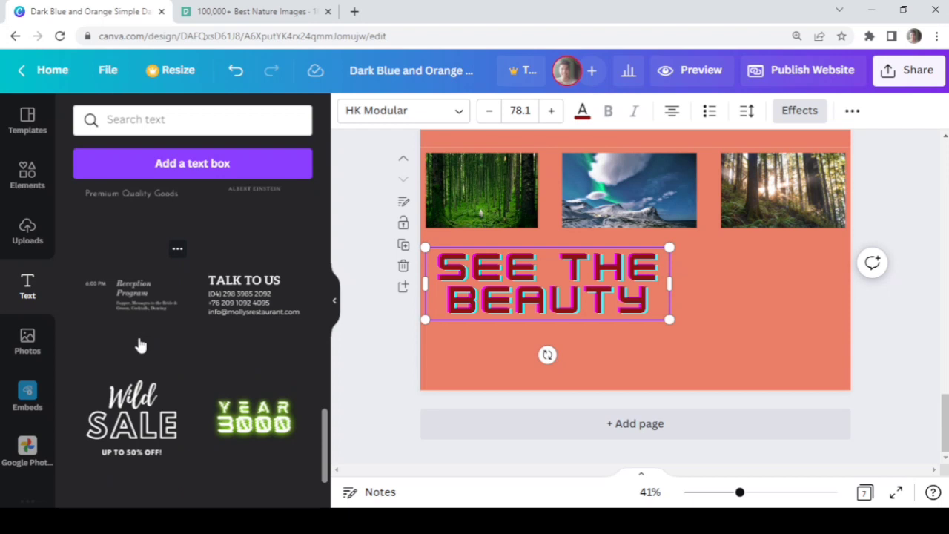
left_click_drag(212, 420, 656, 322)
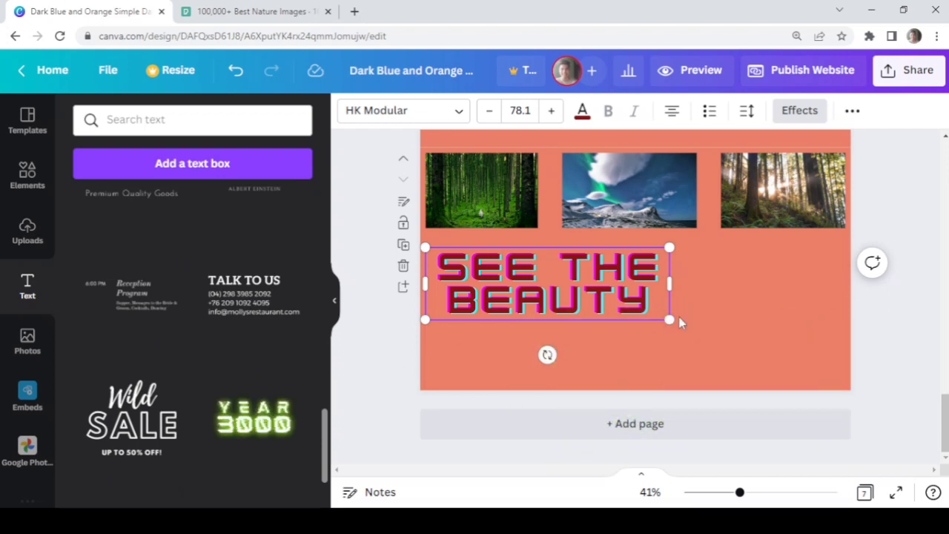
left_click_drag(286, 424, 708, 326)
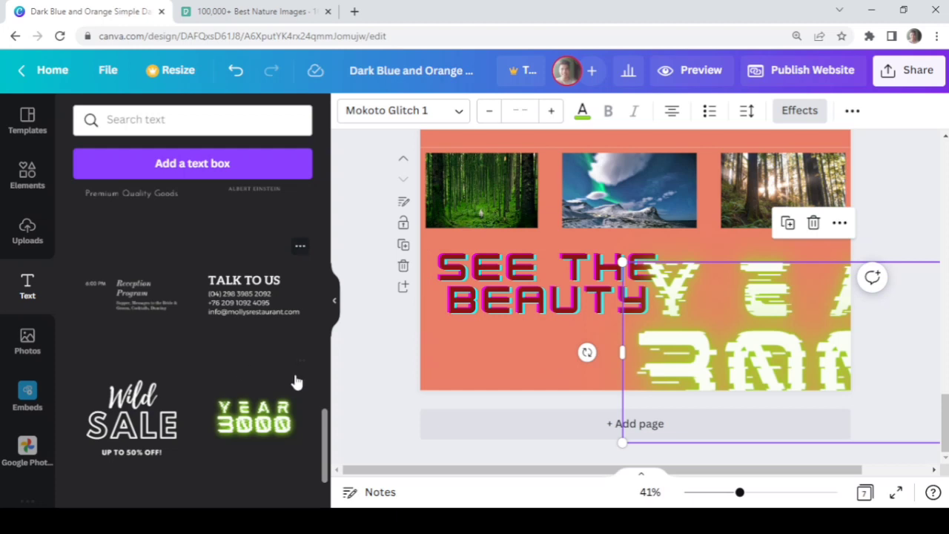
- Shrink the "YEAR 3000" text group and fit it into the page's lower-right area beside "SEE THE BEAUTY"
left_click(681, 319)
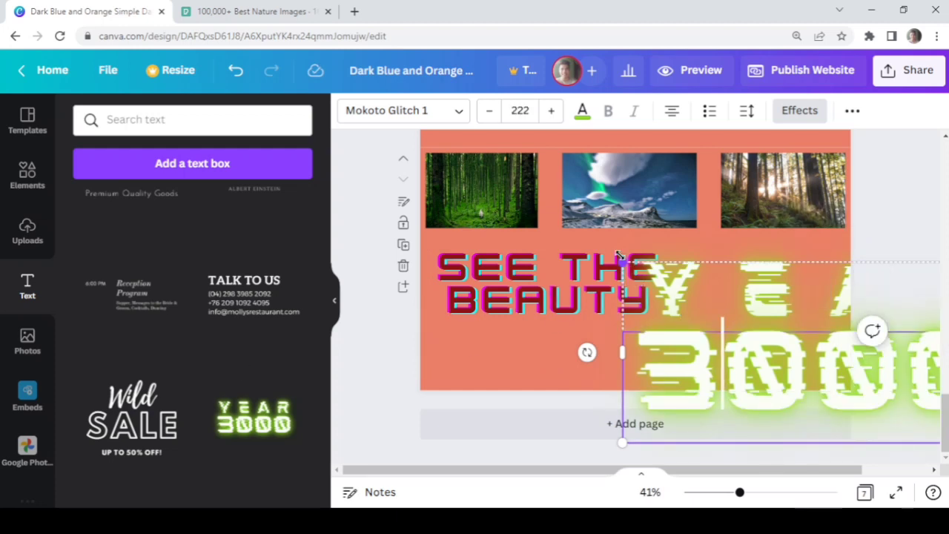
left_click_drag(621, 259, 832, 352)
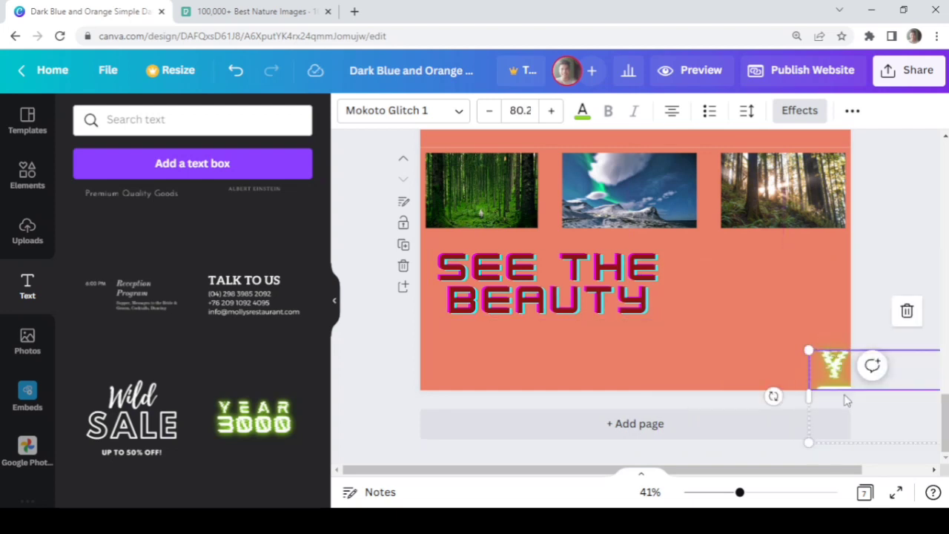
key("ctrl+z")
left_click_drag(826, 388, 672, 317)
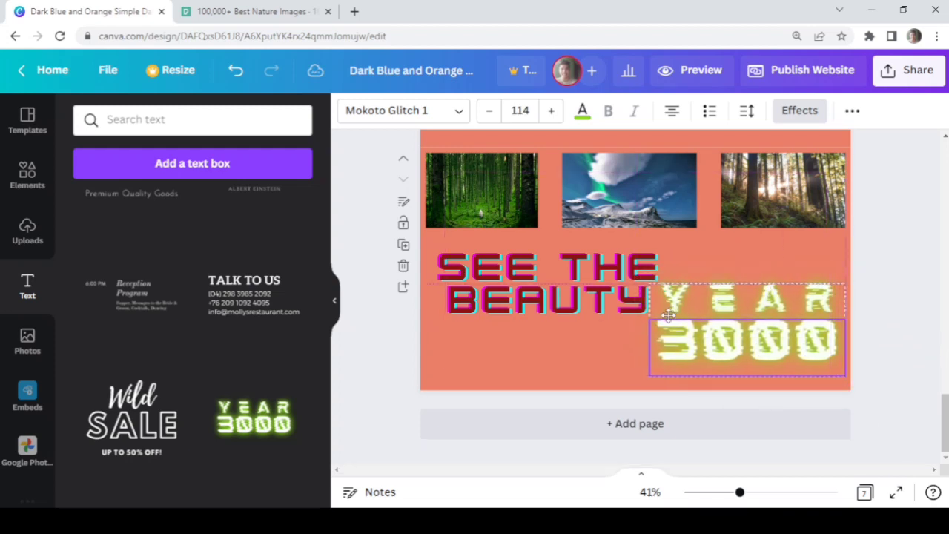
- Delete the "3000" wording from the glowing green text group
double_click(739, 350)
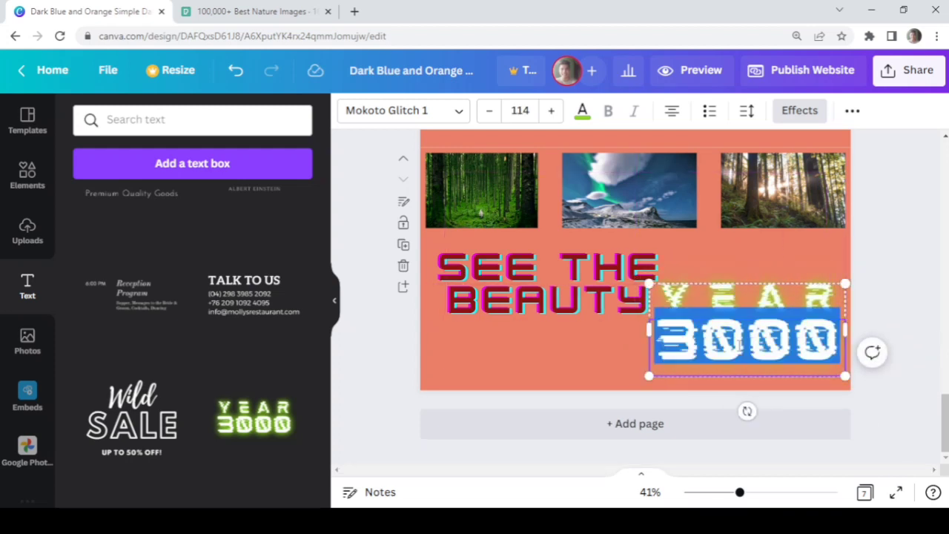
key("BackSpace")
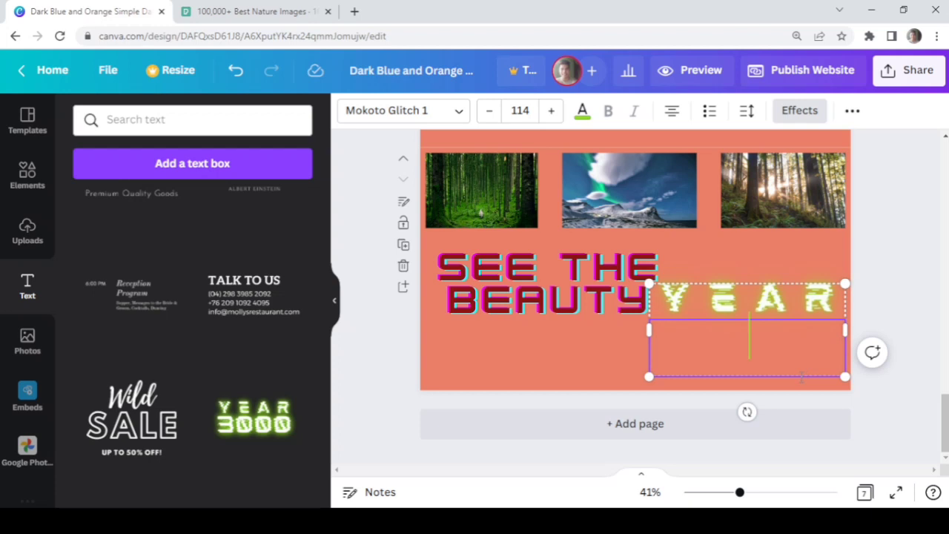
left_click(601, 343)
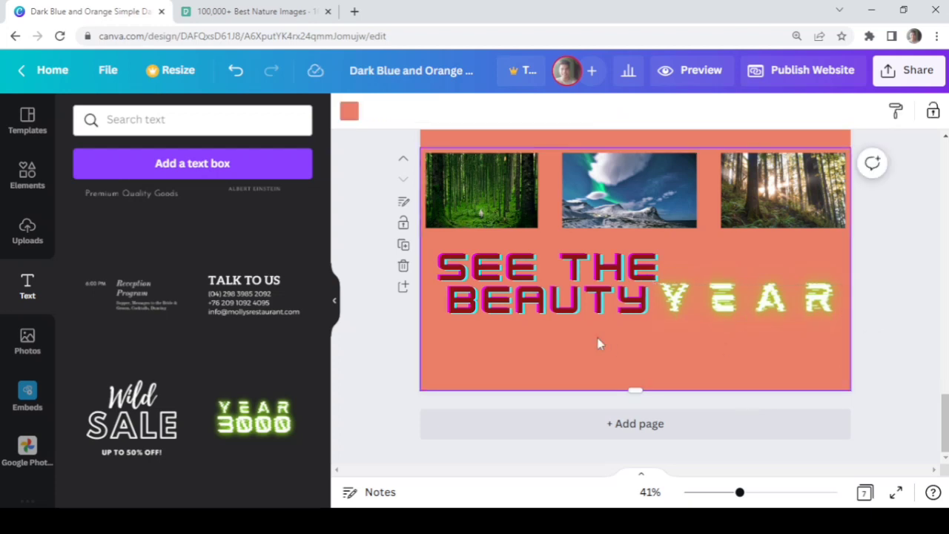
- Replace the glowing green "YEAR" wording with "OF NATURE"
left_click(707, 303)
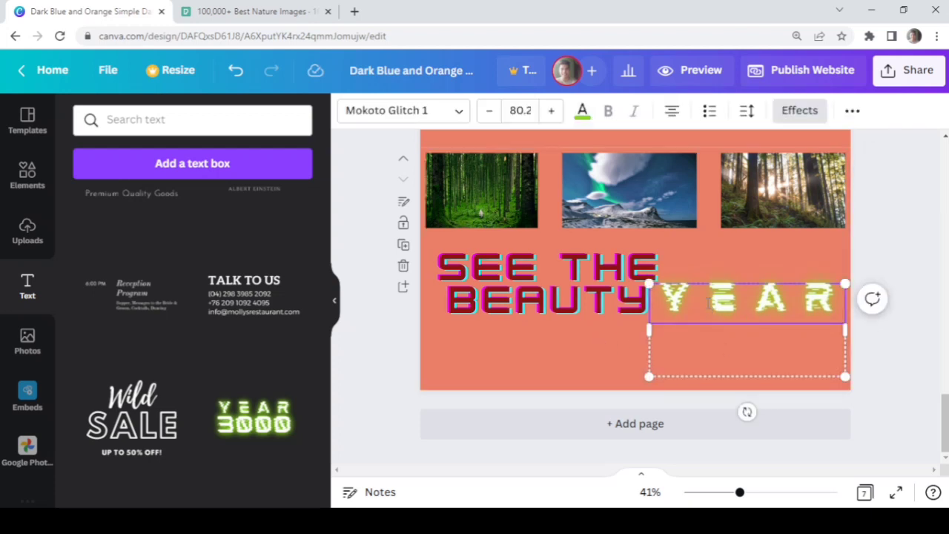
double_click(708, 303)
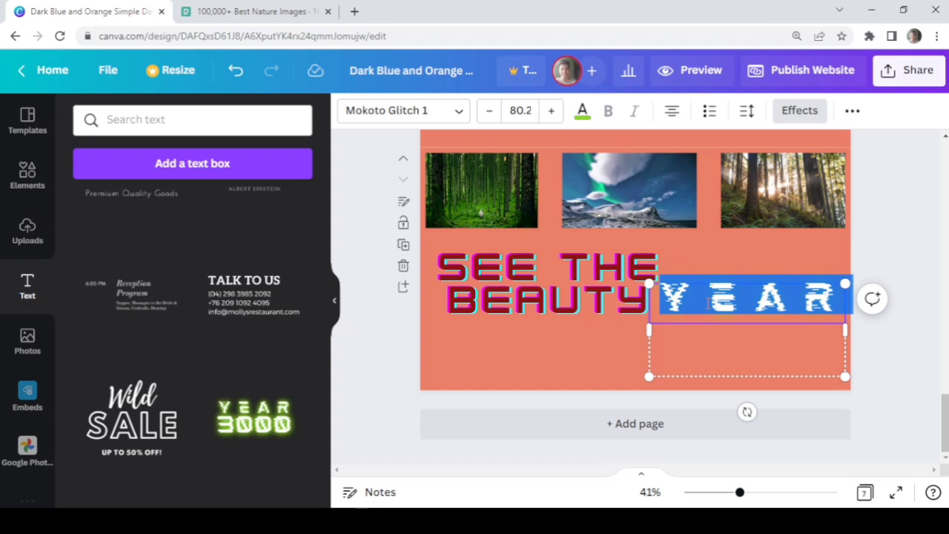
type("OF")
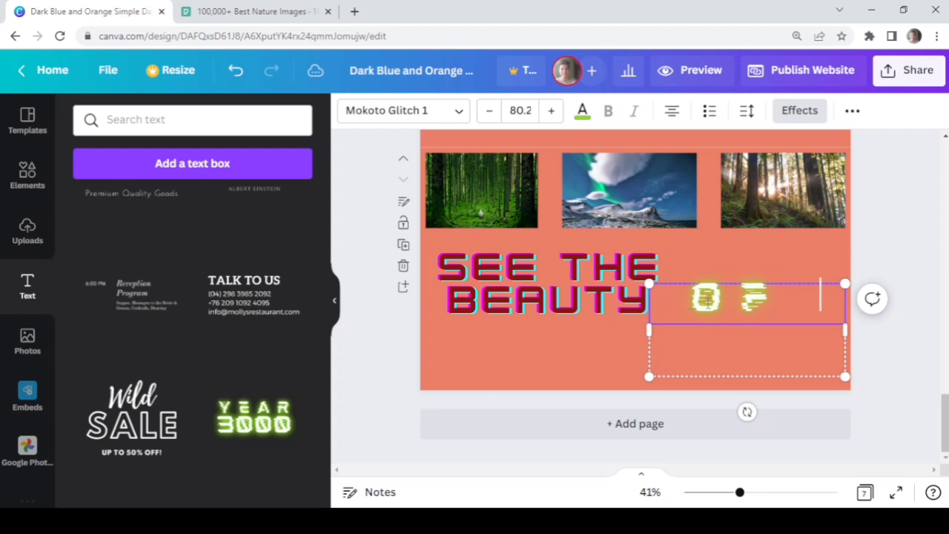
type(" NA")
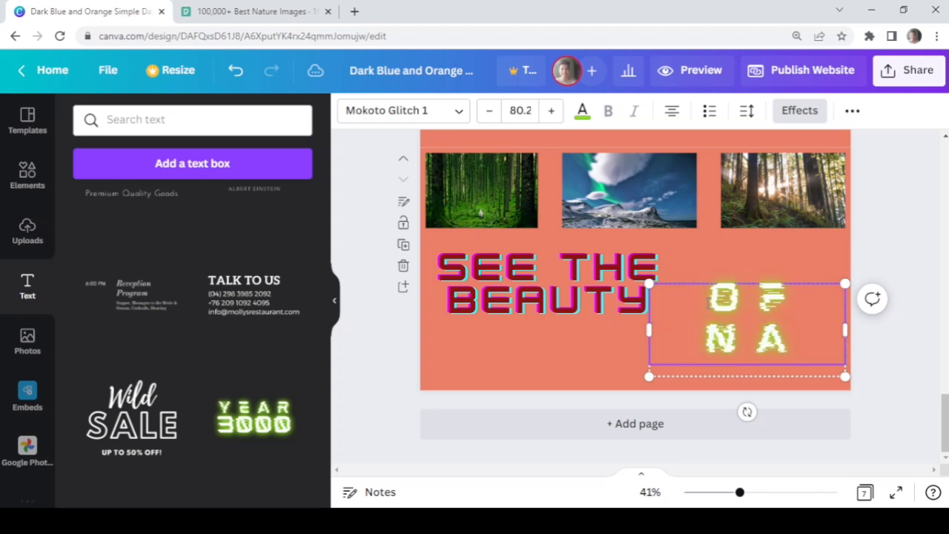
type("TURE")
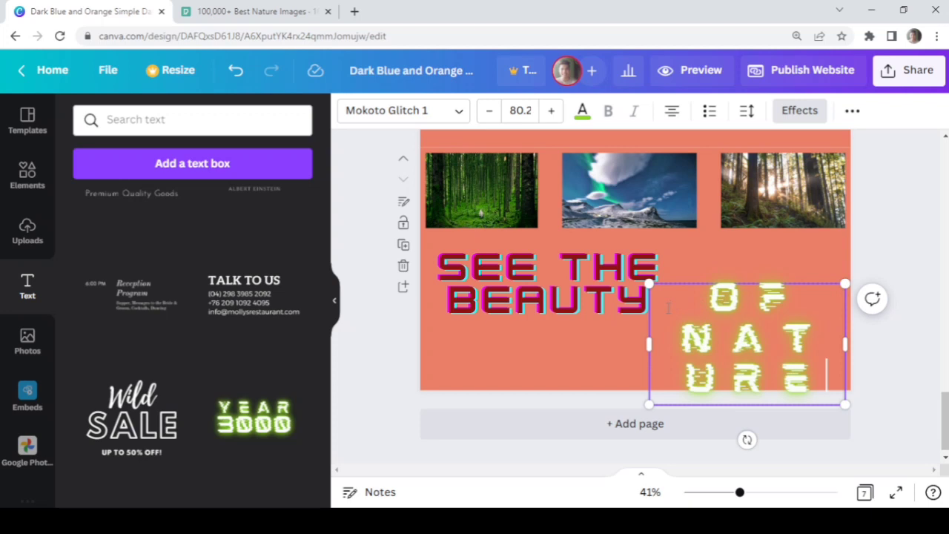
- Widen the "OF NATURE" text box so "NATURE" fits on one line, and move it to the page's lower centre
left_click_drag(646, 344, 537, 340)
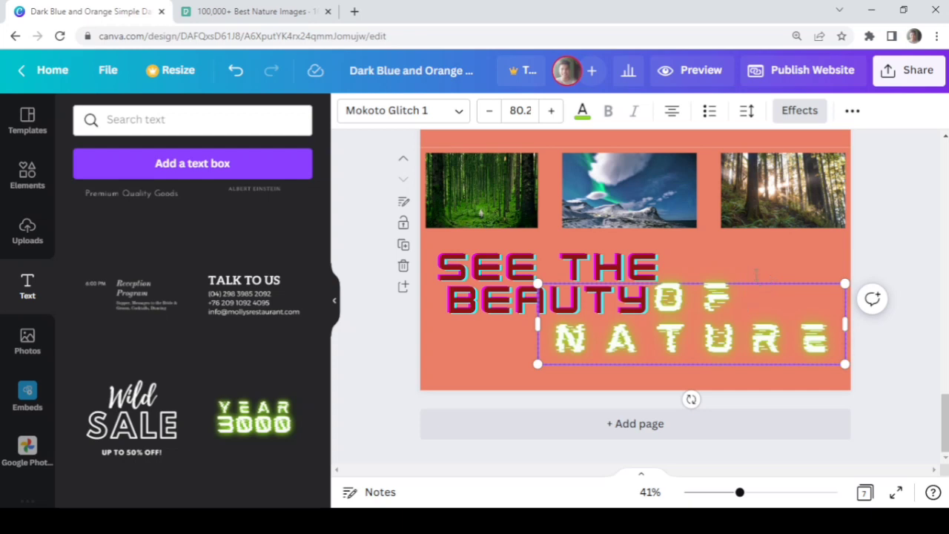
left_click(752, 256)
left_click(749, 329)
left_click_drag(749, 330, 690, 358)
- Widen the "SEE THE BEAUTY" text box so it reads on a single line, and shift it toward the page's left edge
left_click(643, 297)
left_click_drag(679, 276, 899, 265)
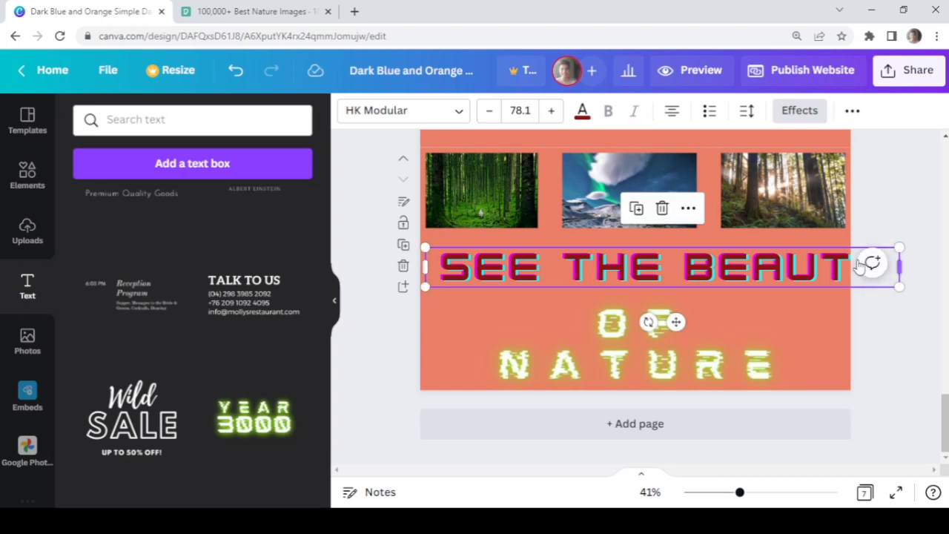
left_click(752, 235)
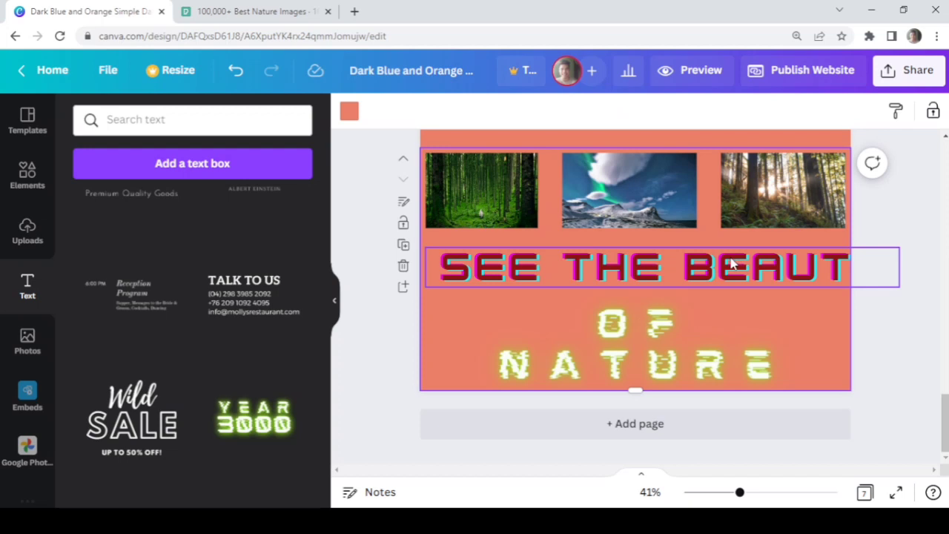
left_click(731, 264)
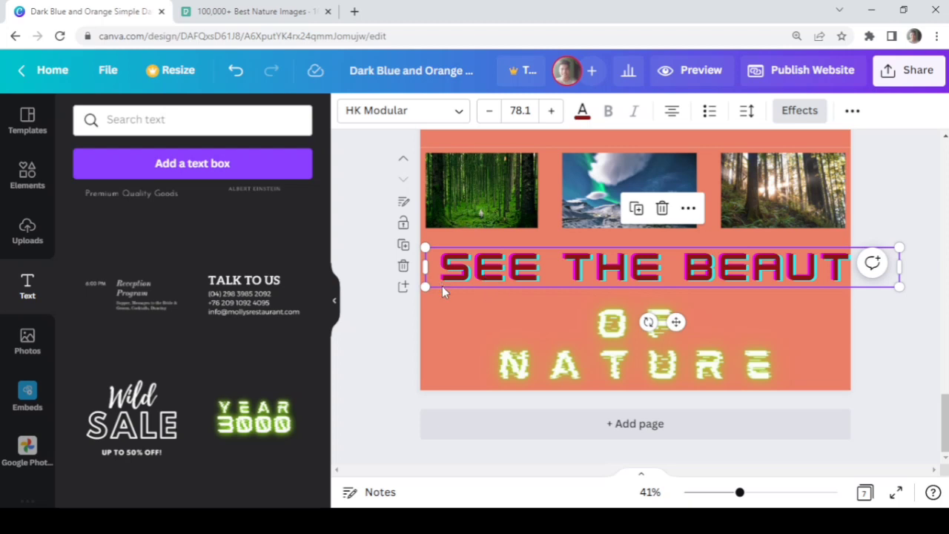
left_click_drag(442, 286, 424, 281)
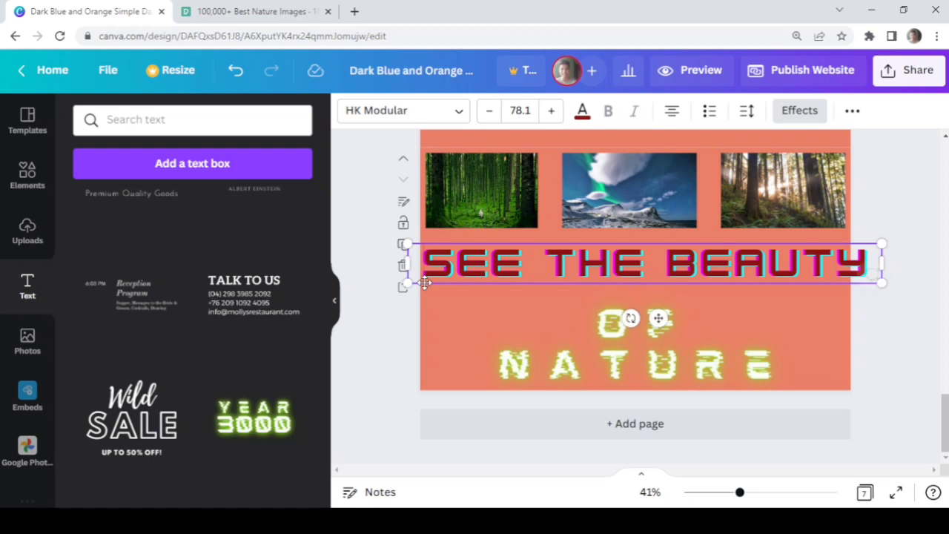
- Reduce the "SEE THE BEAUTY" font size to 71.1 so the line fits within the page
left_click(495, 111)
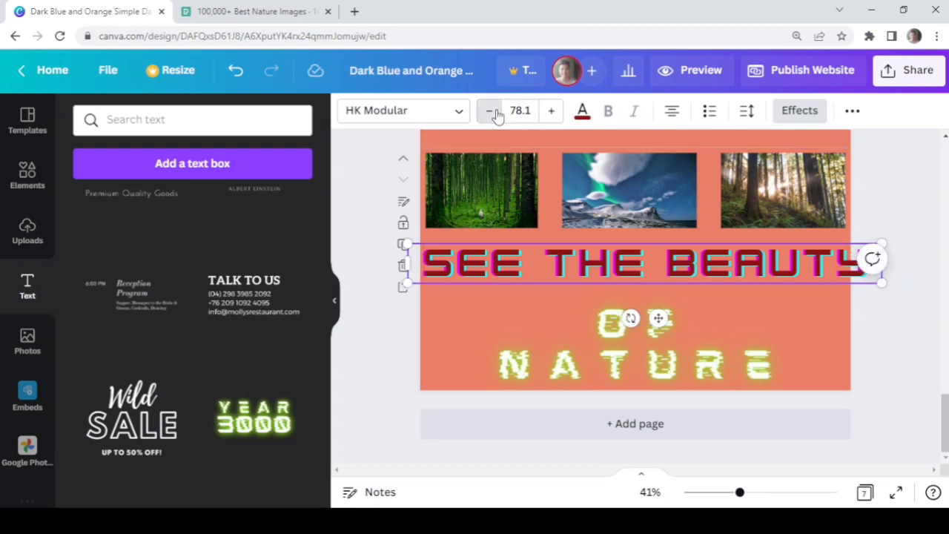
left_click(496, 112)
left_click(495, 111)
left_click(495, 111)
left_click(495, 111)
left_click(495, 111)
left_click(495, 112)
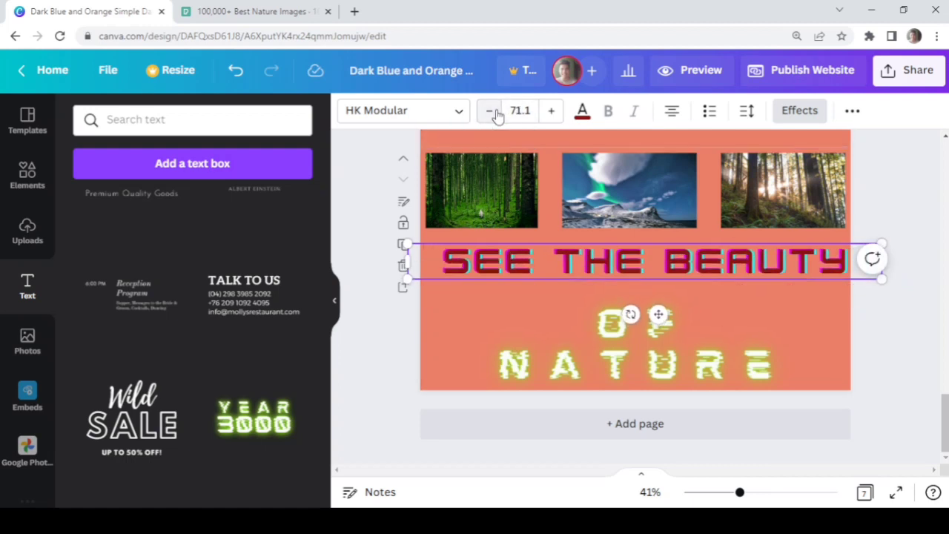
- Centre the "SEE THE BEAUTY" line below the photos and move "OF NATURE" slightly up beneath it
left_click(530, 294)
left_click(565, 263)
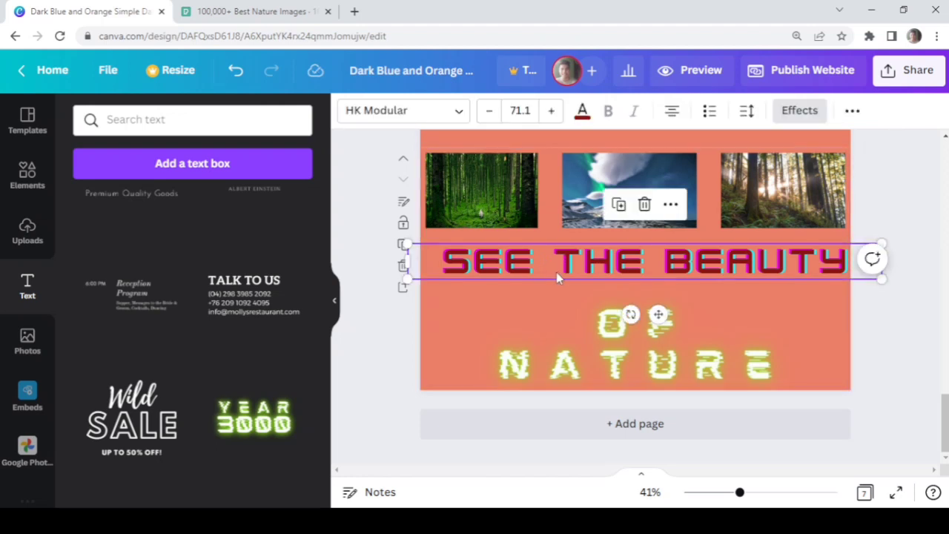
left_click_drag(553, 275, 542, 275)
left_click(608, 342)
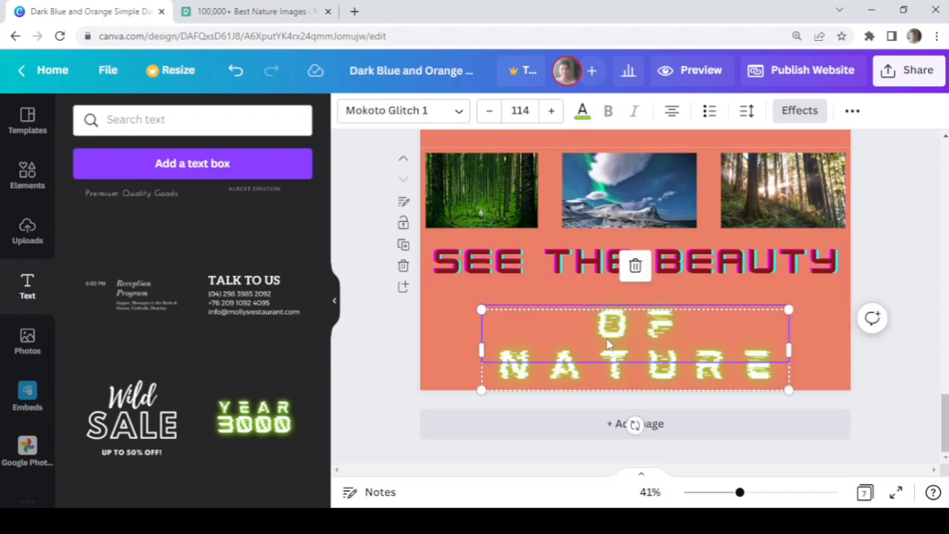
left_click_drag(608, 343, 608, 328)
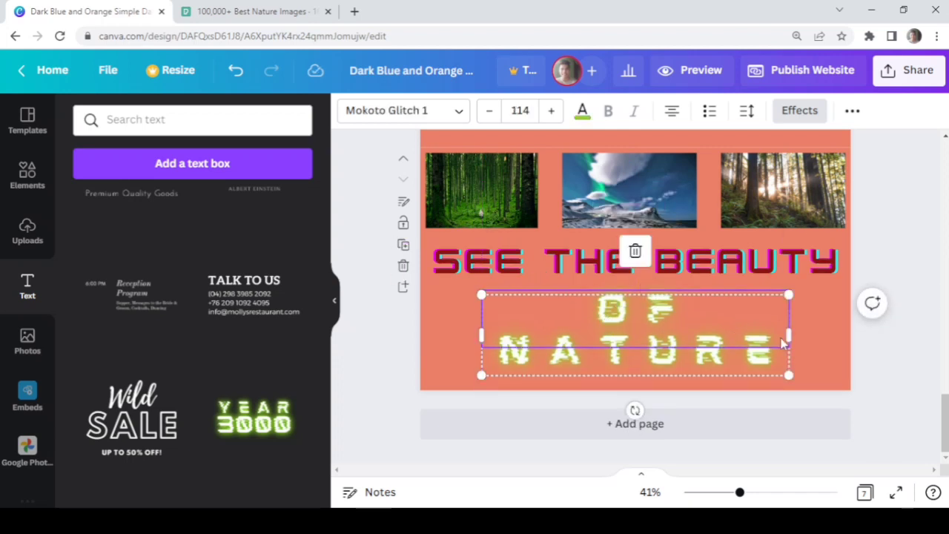
left_click(820, 345)
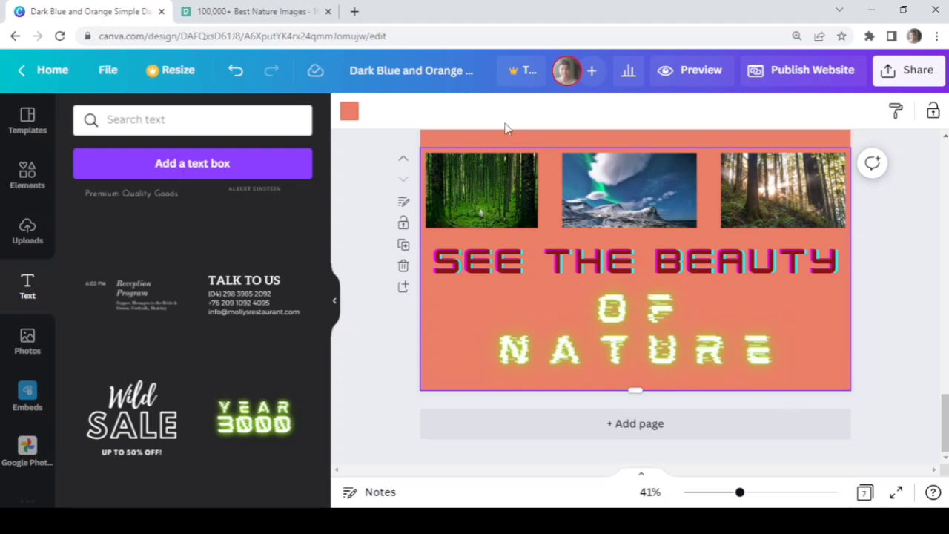
- Look through the website's sections to review the whole design before publishing
scroll(600, 297, "up", 3)
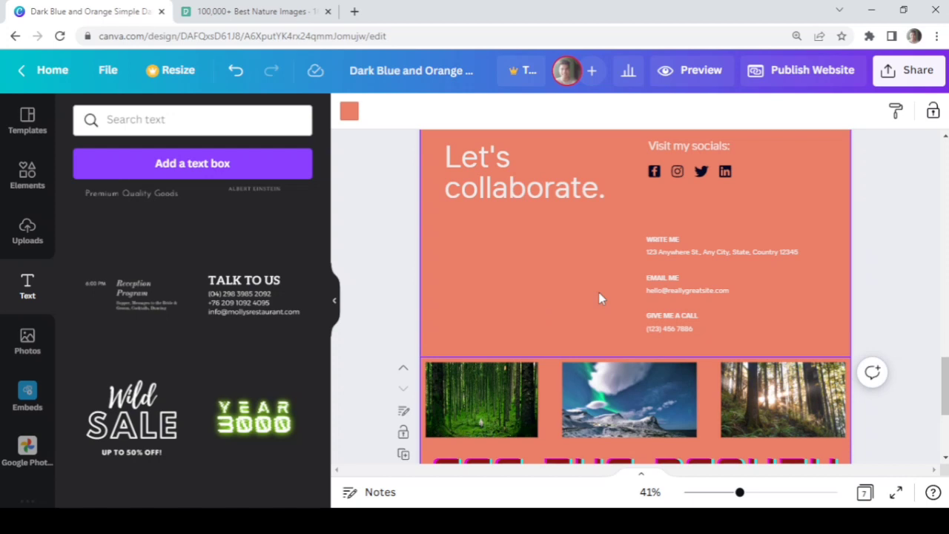
scroll(598, 292, "down", 3)
scroll(600, 297, "up", 3)
scroll(600, 297, "down", 3)
scroll(600, 296, "up", 6)
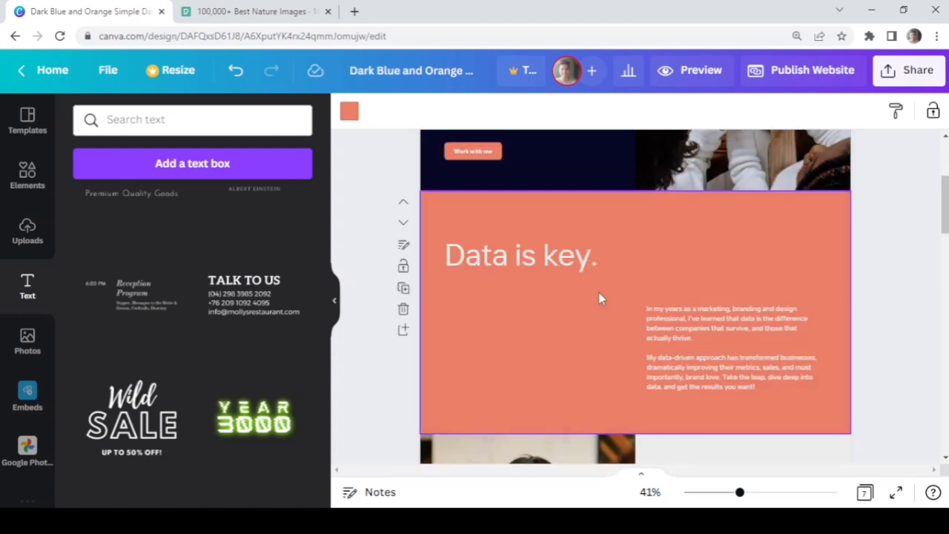
scroll(598, 292, "up", 3)
scroll(597, 291, "down", 12)
scroll(601, 297, "up", 5)
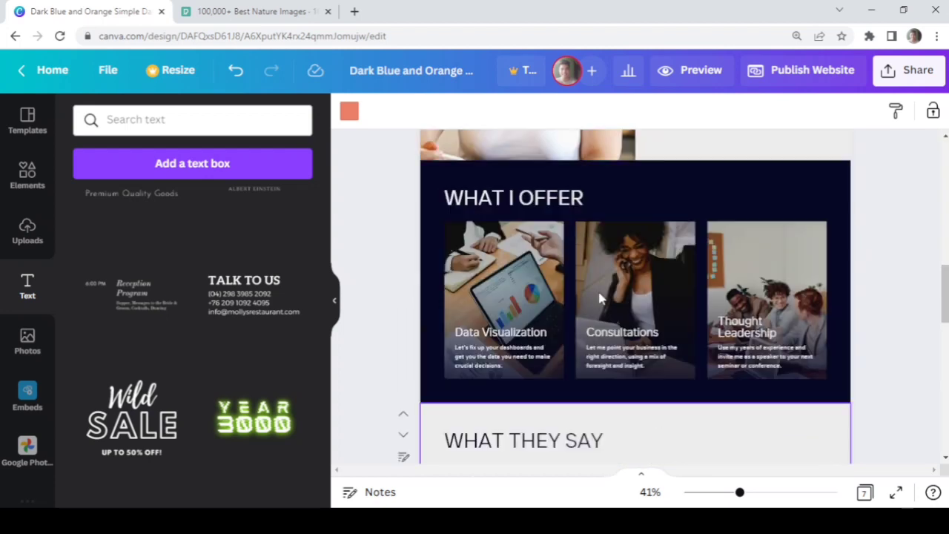
- Start publishing the website with the "With navigation" option and proceed to the settings review using the free domain
left_click(771, 74)
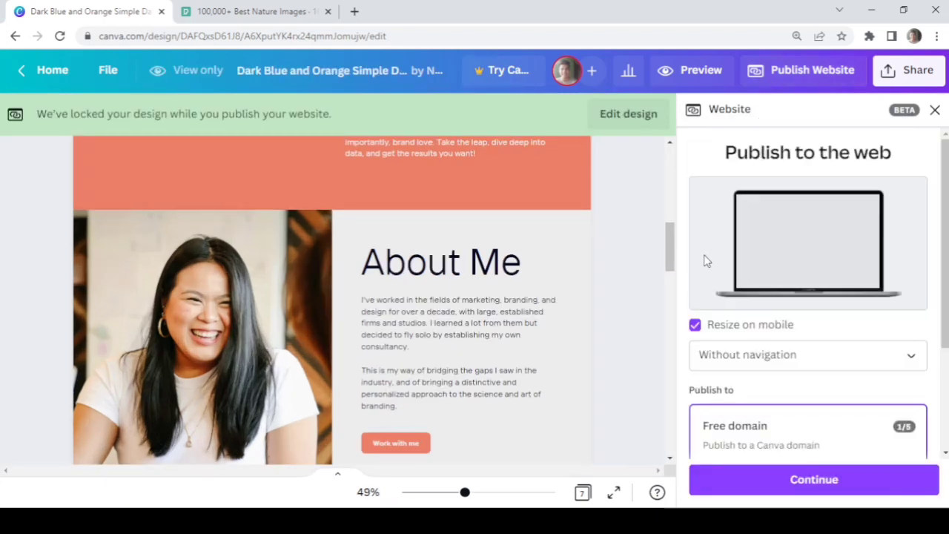
left_click(756, 363)
left_click(756, 363)
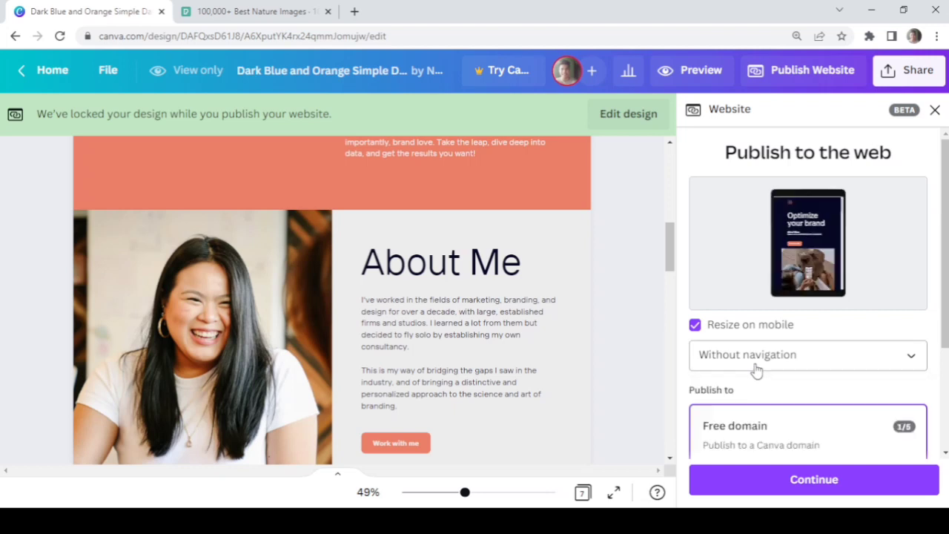
left_click(756, 363)
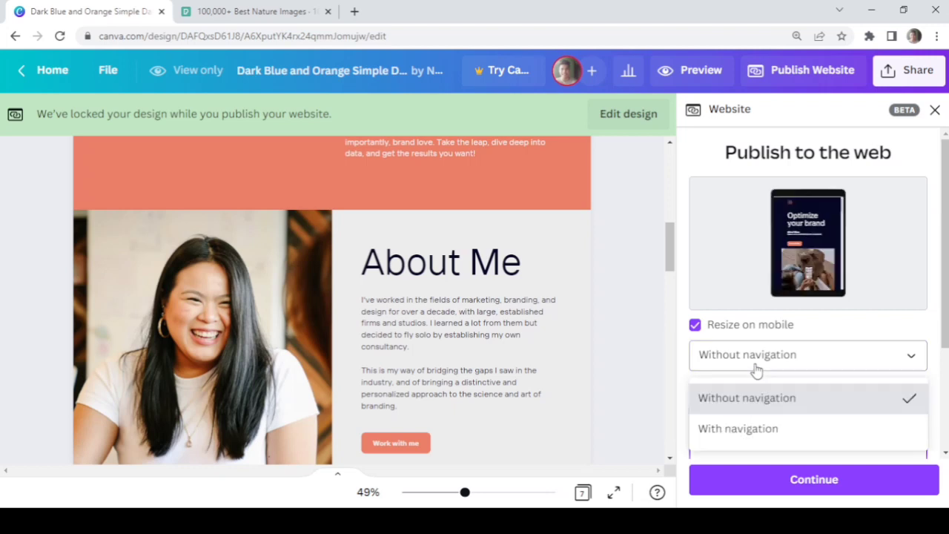
left_click(746, 434)
scroll(747, 322, "down", 2)
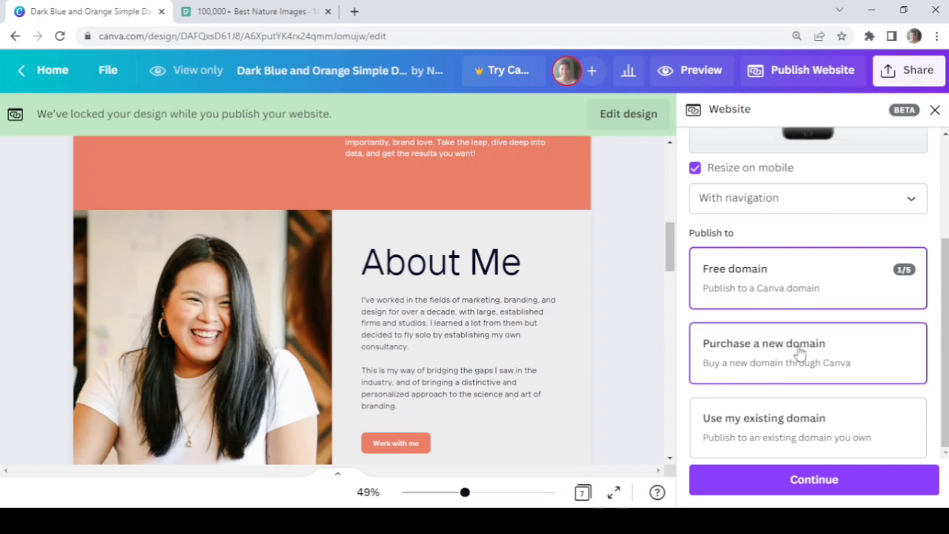
left_click(743, 486)
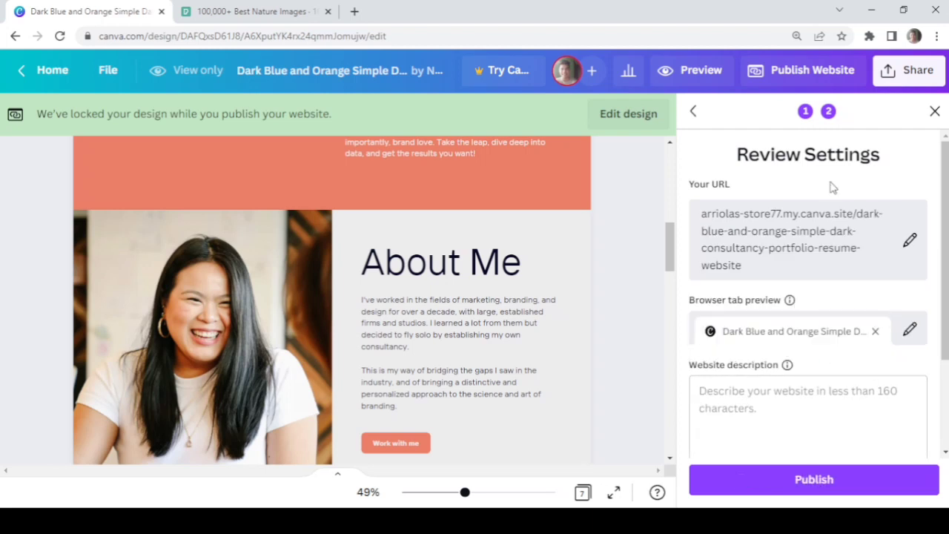
- Replace the website's URL path with "nature"
left_click(908, 243)
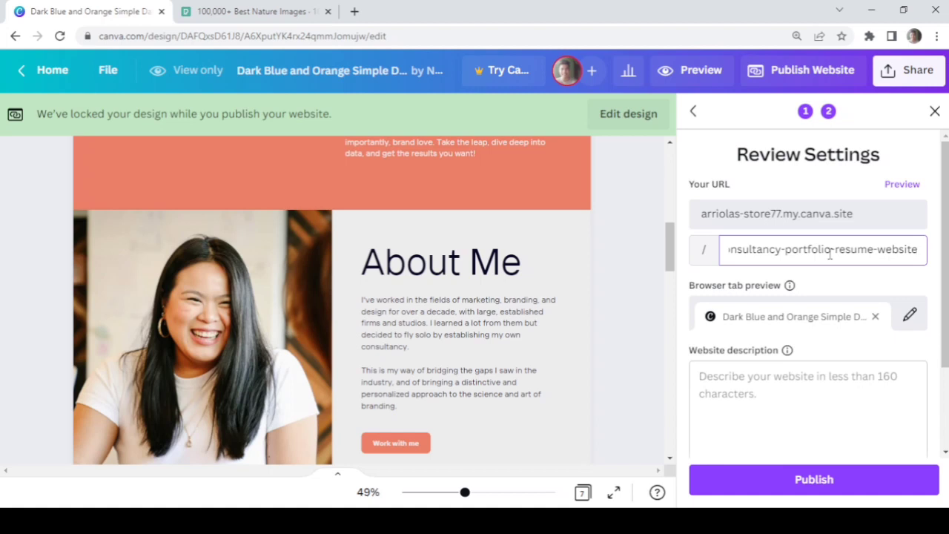
left_click(829, 218)
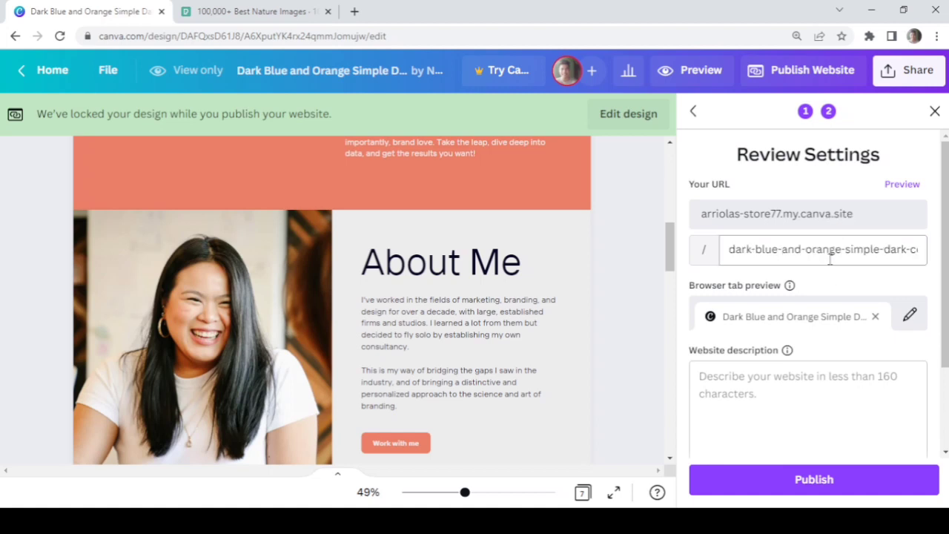
left_click(830, 249)
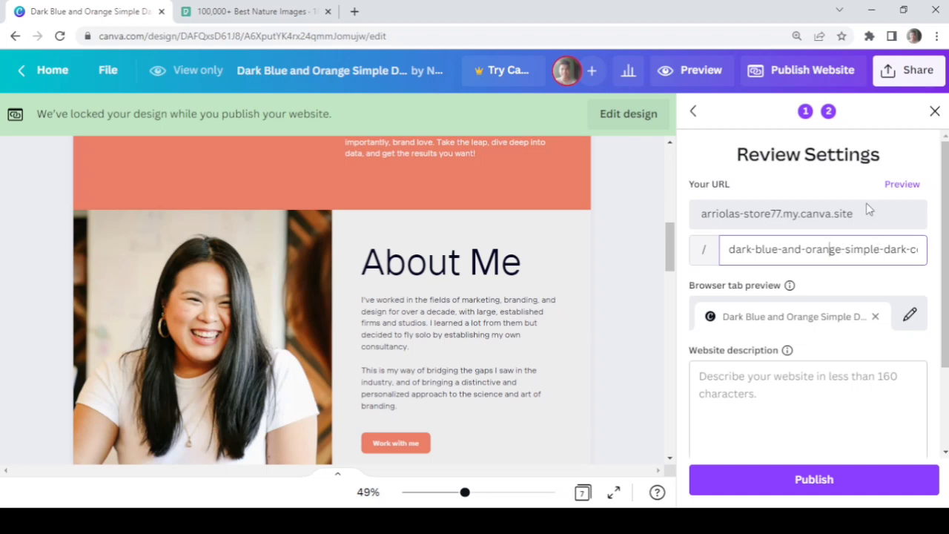
triple_click(866, 249)
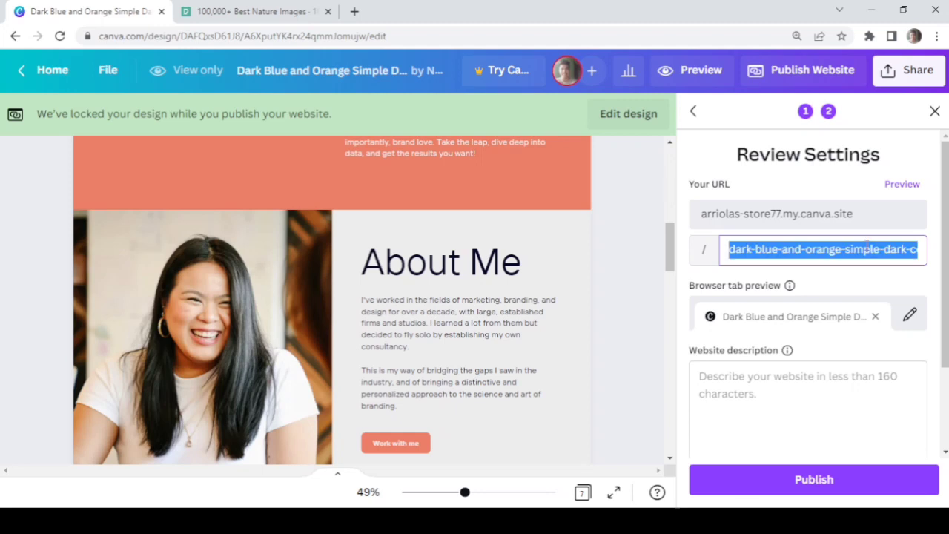
key("BackSpace")
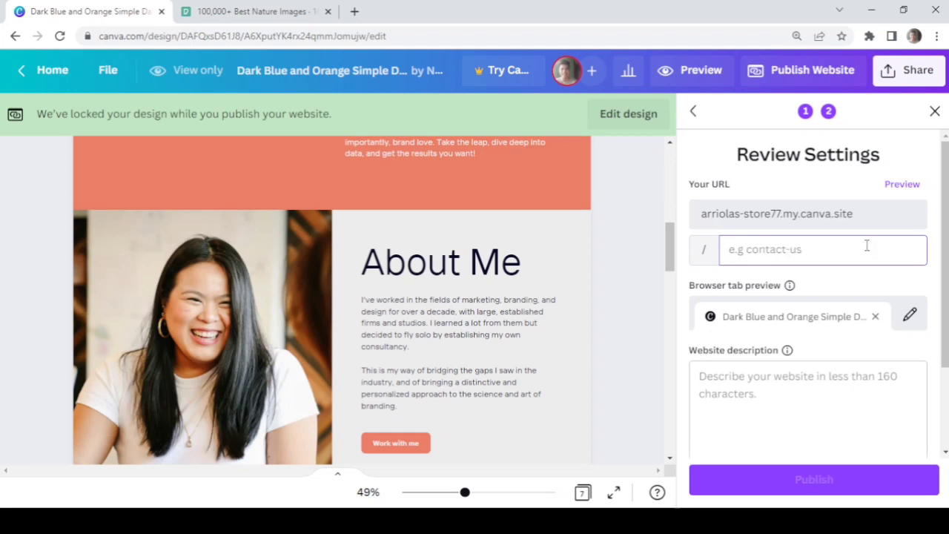
type("nature")
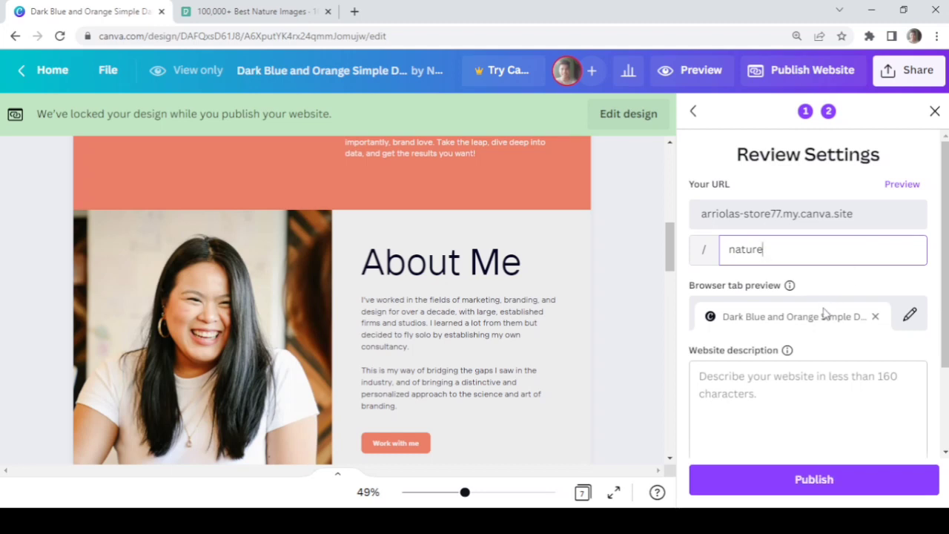
- Enter "aghahgkhhakjhgahhgja" as placeholder text for the website description
key("Tab")
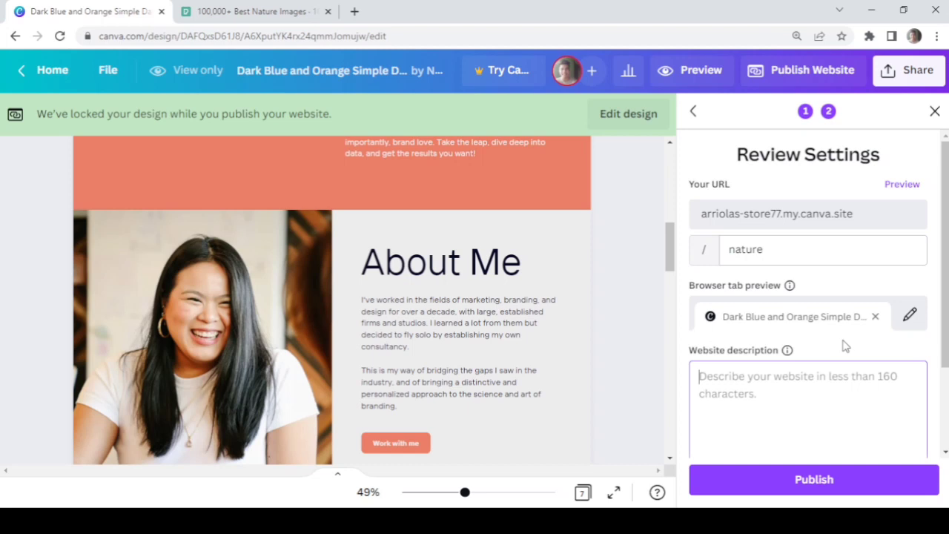
type("aghahgkhhakjhgahhgj")
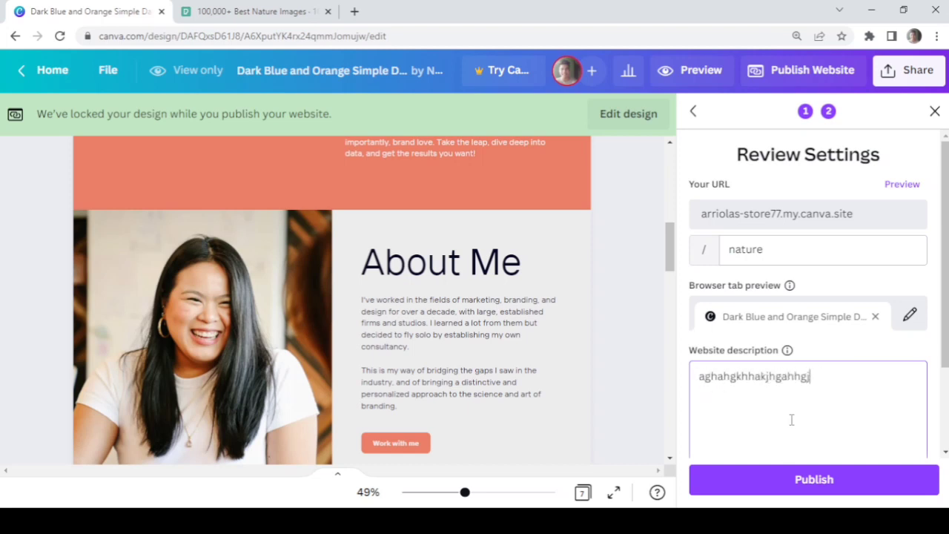
type("a")
- Publish the website and open the live site from its link
left_click(763, 475)
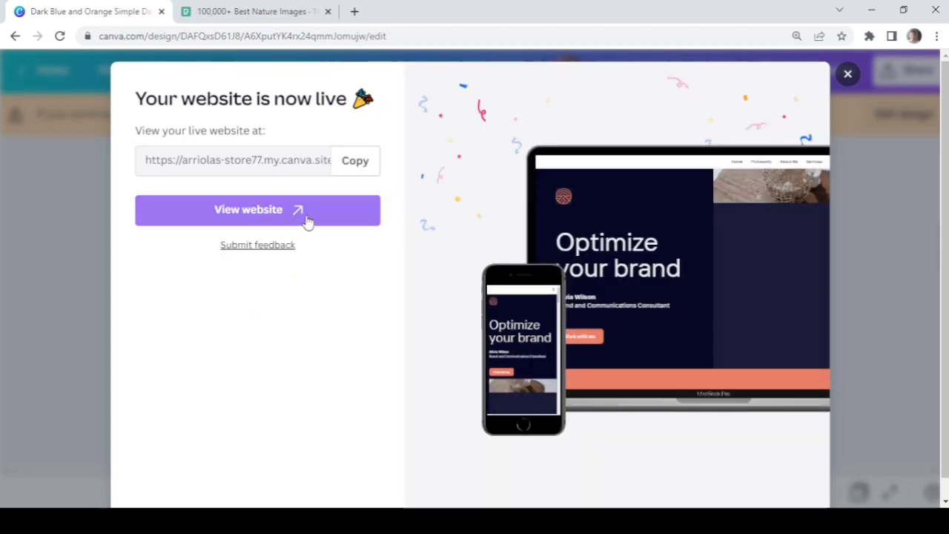
left_click(272, 169)
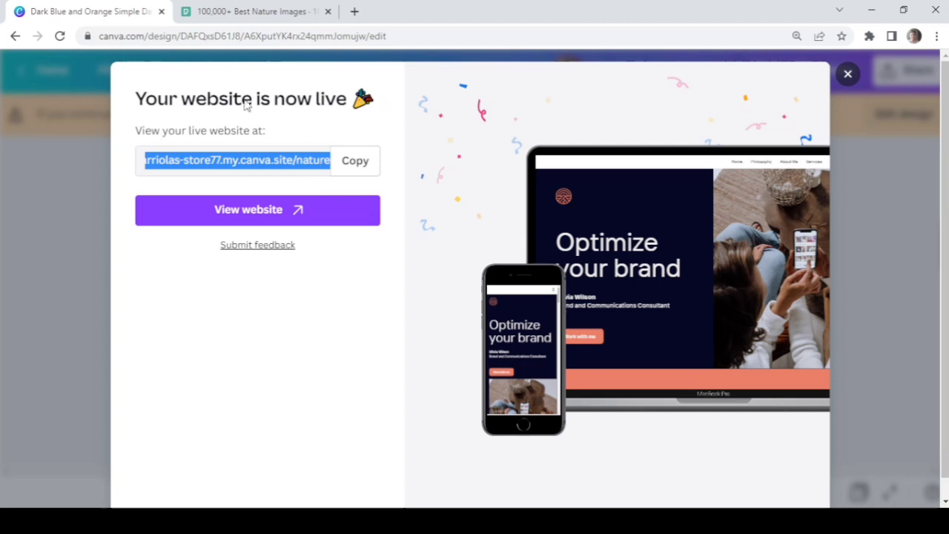
left_click(294, 215)
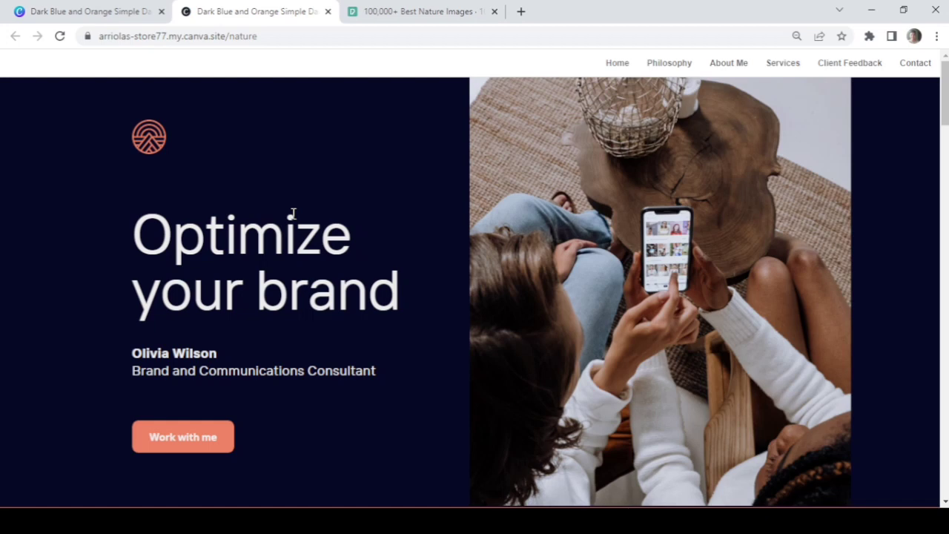
- Look through the published nature website from the opening banner to the contact section and photos, and return to its start
scroll(294, 214, "down", 3)
scroll(292, 219, "down", 6)
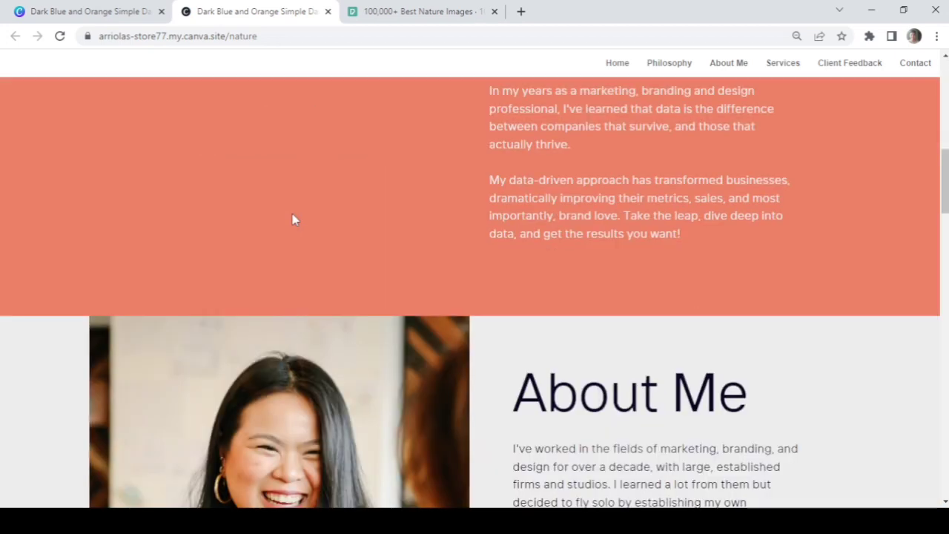
scroll(292, 219, "down", 6)
scroll(292, 219, "down", 20)
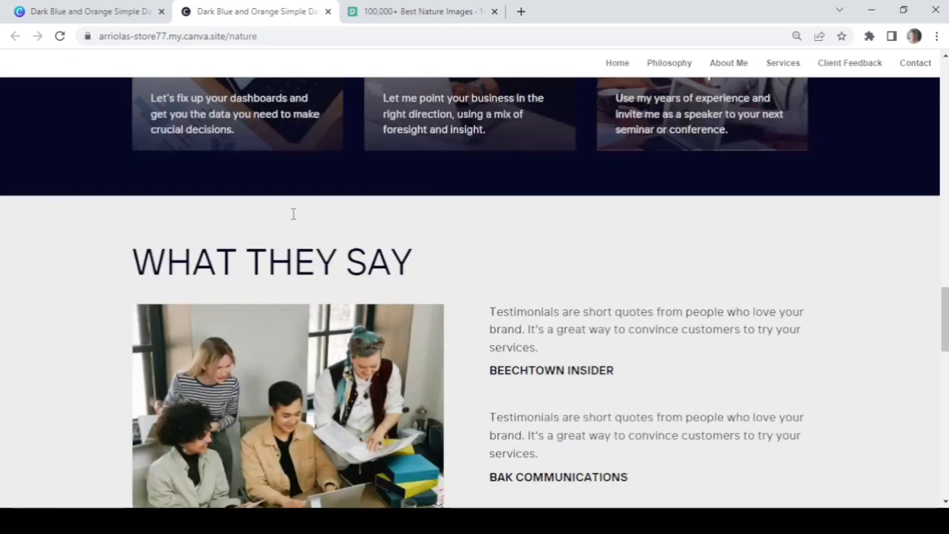
scroll(292, 219, "up", 6)
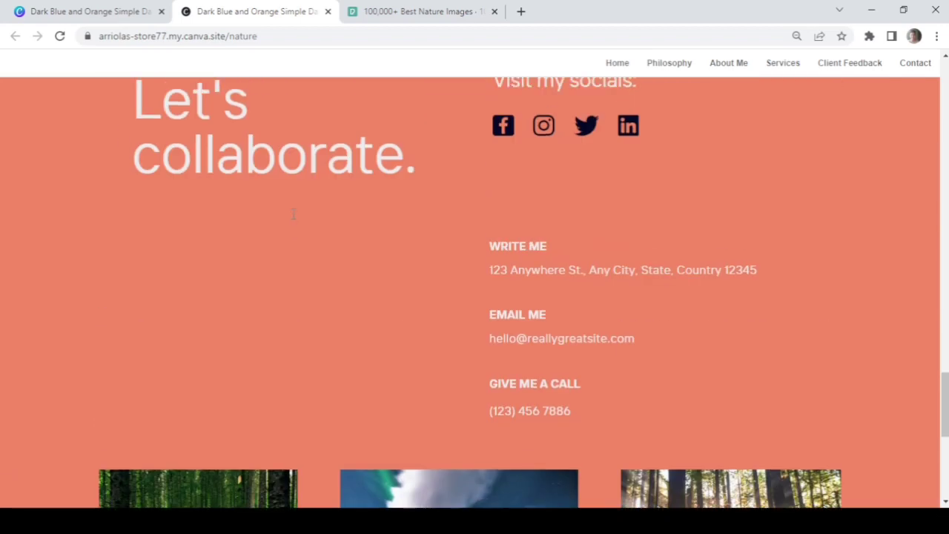
scroll(292, 219, "down", 3)
scroll(292, 220, "up", 5)
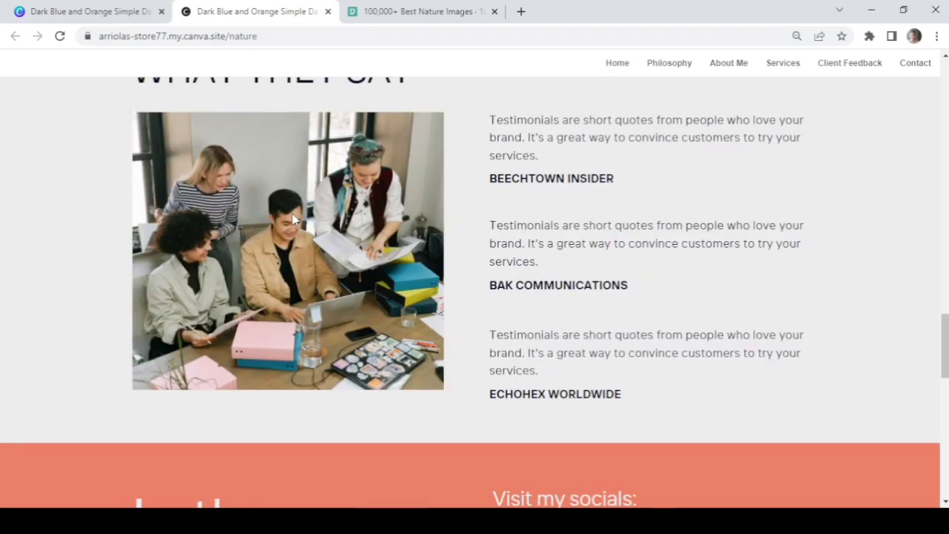
scroll(292, 219, "up", 12)
scroll(292, 219, "up", 2)
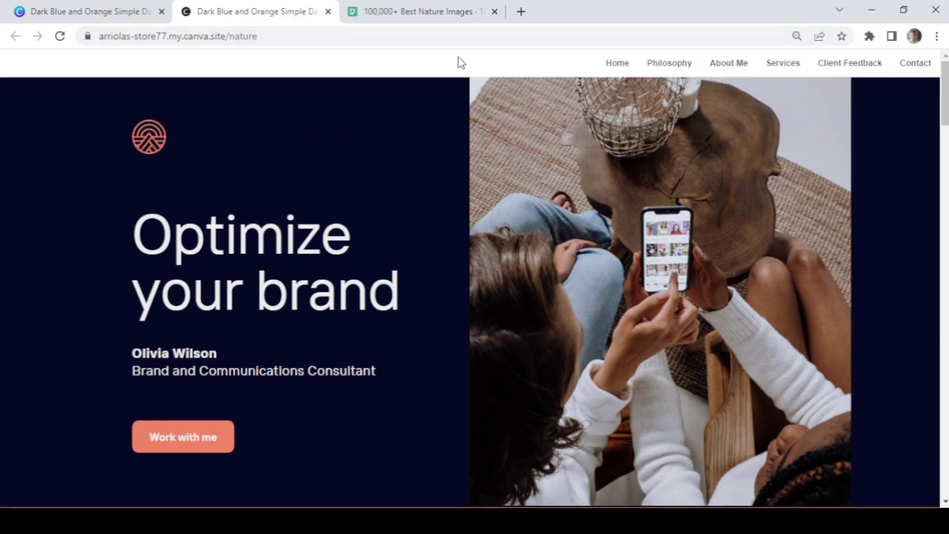
- Close the live site and the publishing confirmation, and resume editing the website design
left_click(328, 11)
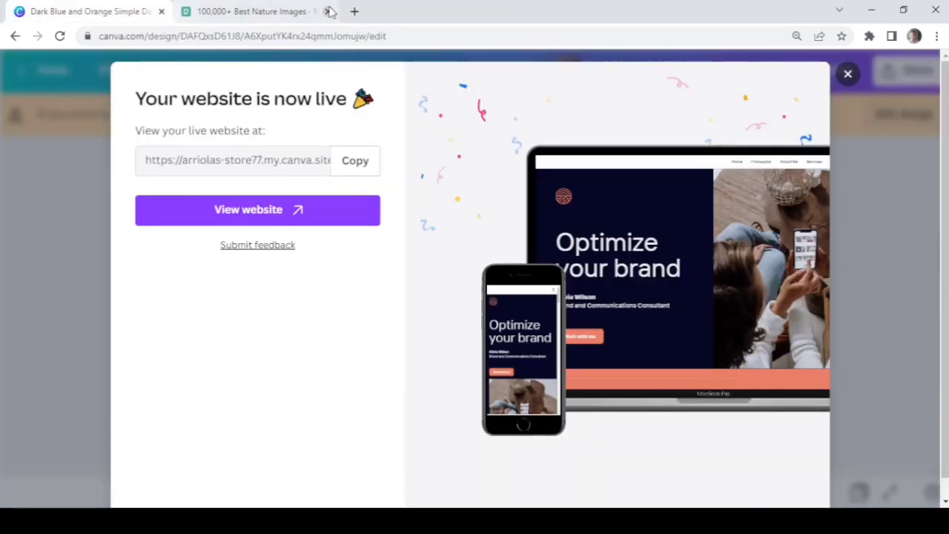
left_click(847, 74)
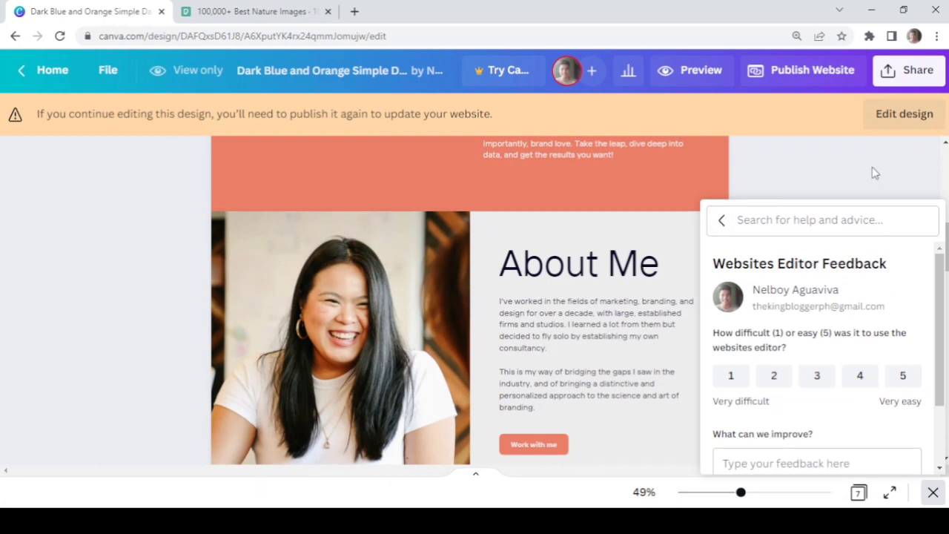
left_click(899, 116)
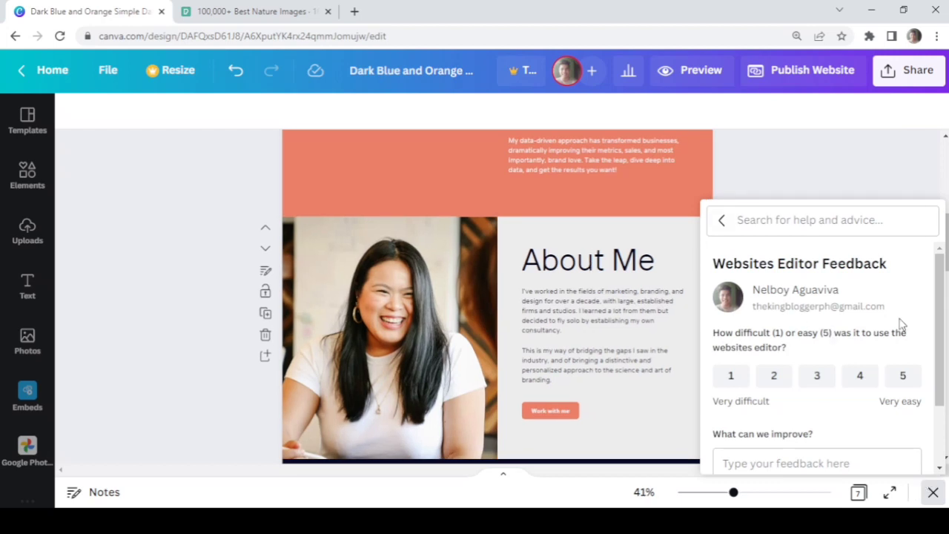
- Rate the ease of using the websites editor as 5 (very easy) in the feedback form
scroll(767, 371, "down", 2)
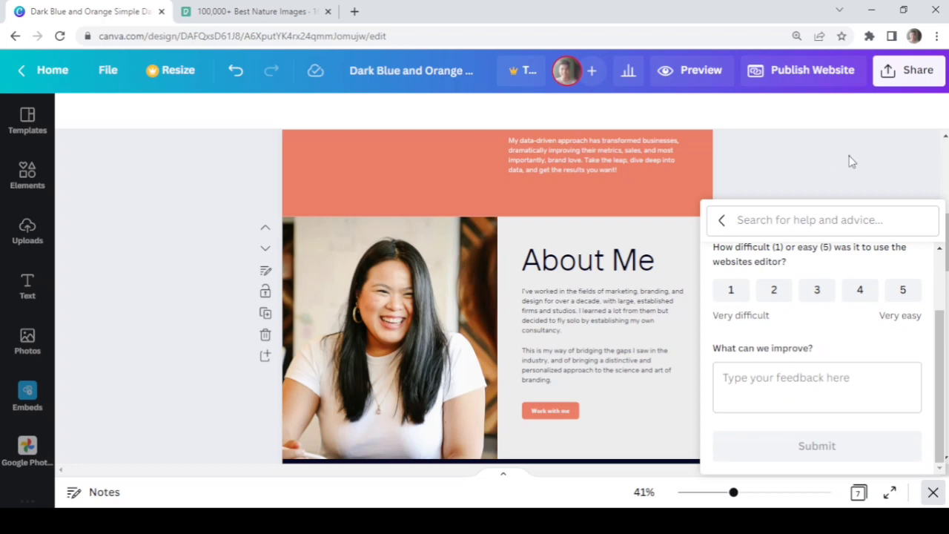
scroll(719, 230, "up", 2)
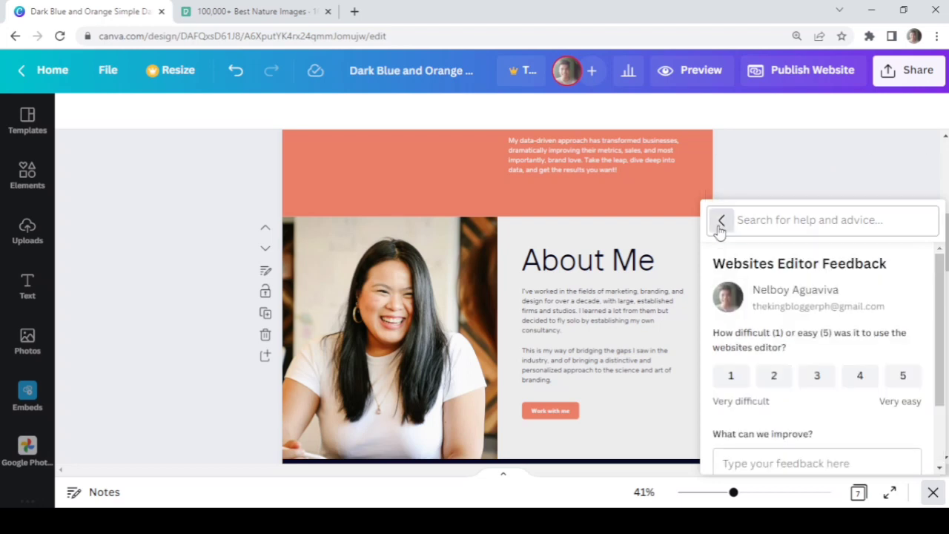
left_click(818, 389)
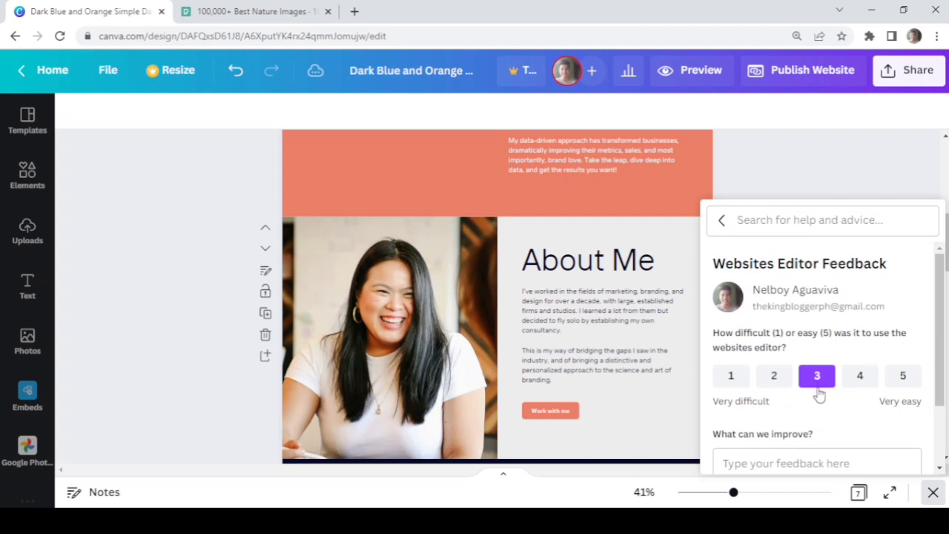
left_click(902, 380)
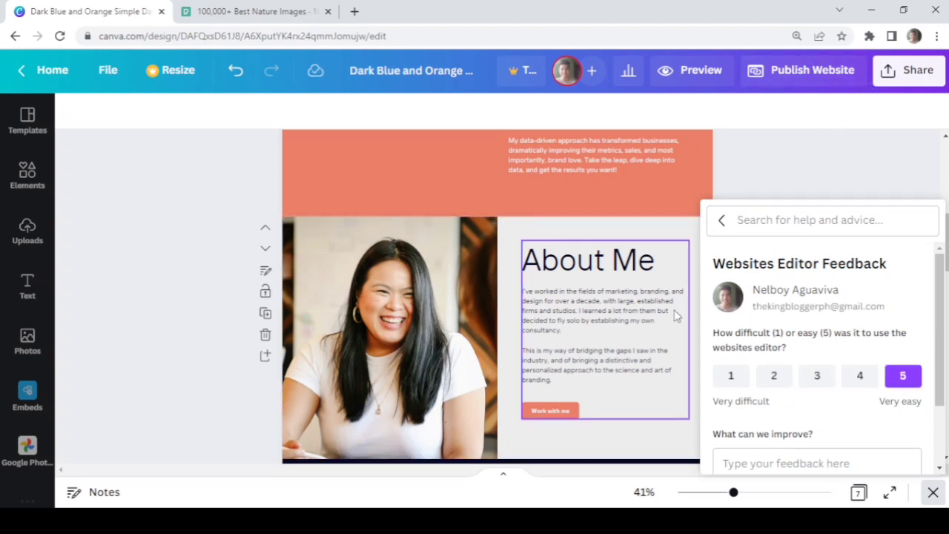
- Review the website design's sections, from the opening banner to the nature photos and the "SEE THE BEAUTY OF NATURE" headings
scroll(629, 253, "up", 5)
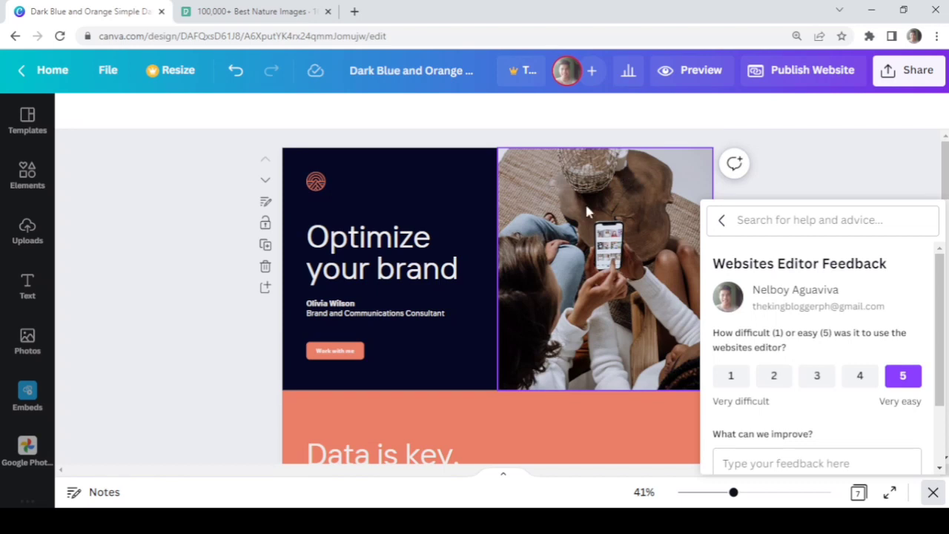
scroll(582, 229, "down", 10)
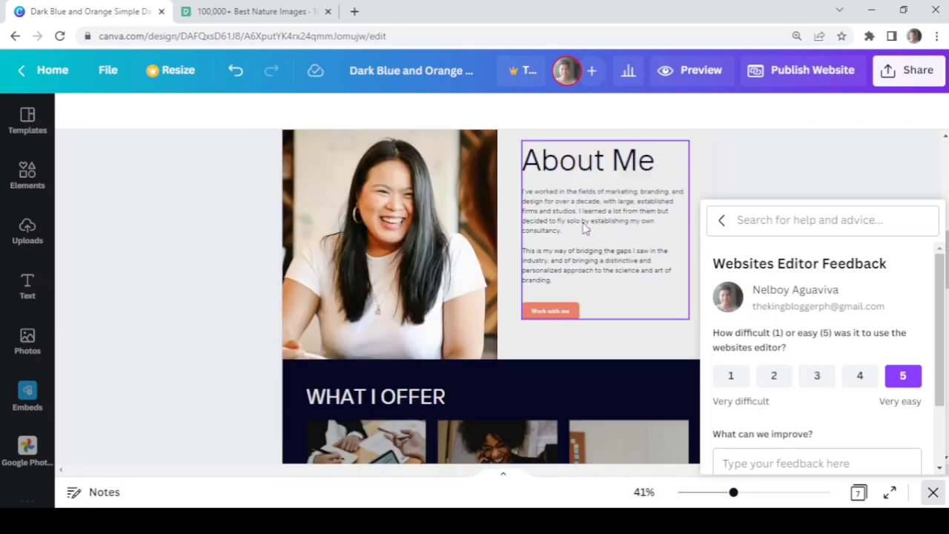
scroll(583, 228, "up", 10)
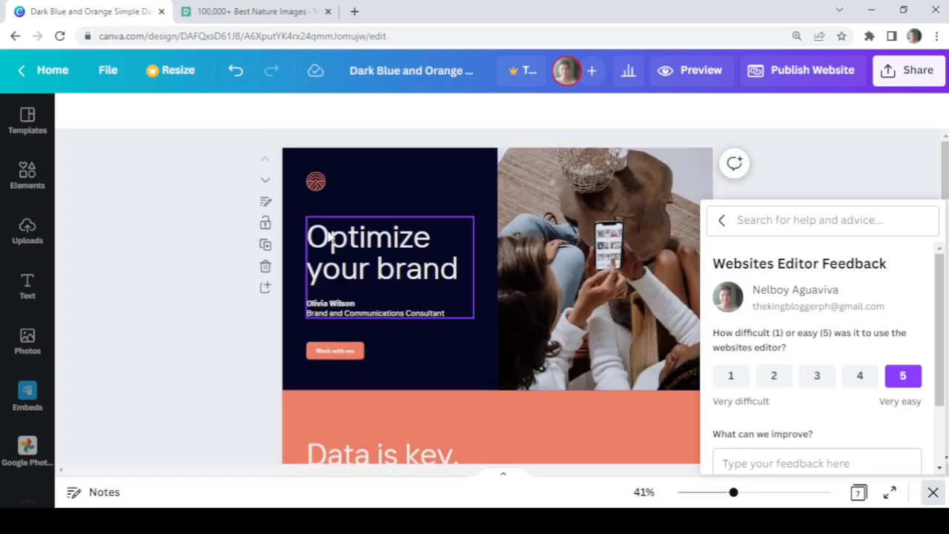
scroll(333, 289, "down", 3)
scroll(334, 289, "down", 10)
left_click_drag(333, 289, 623, 321)
left_click(612, 272)
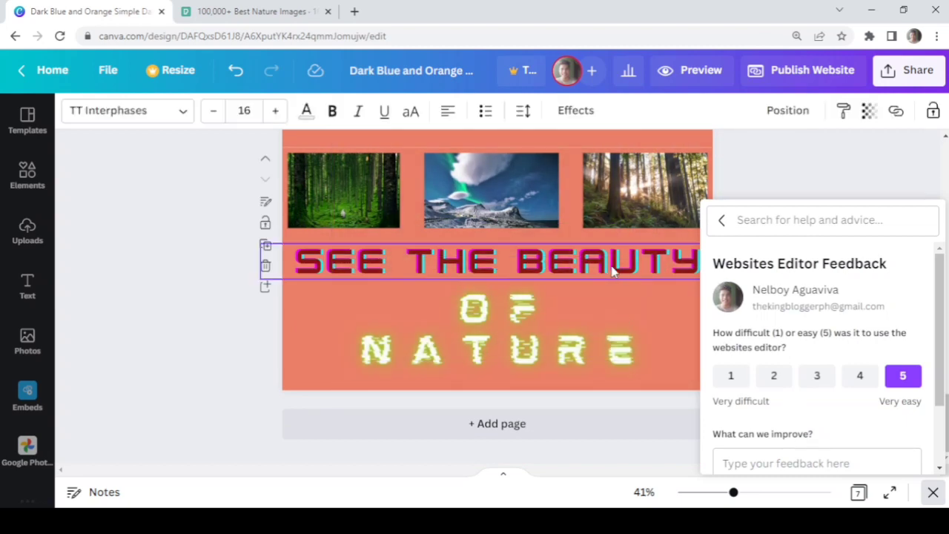
left_click(615, 222)
scroll(584, 201, "up", 15)
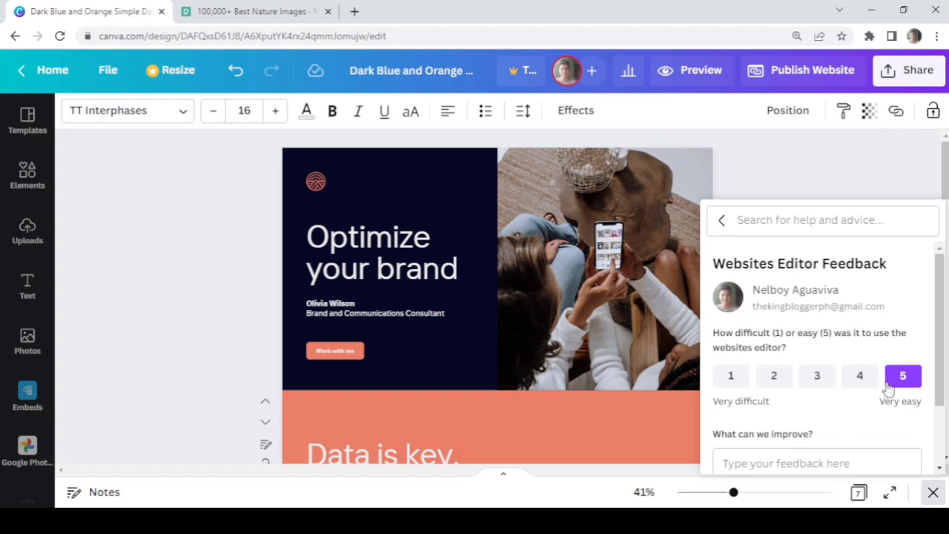
- Submit the websites editor feedback without a comment and close the help window
scroll(888, 392, "down", 1)
scroll(888, 392, "down", 1)
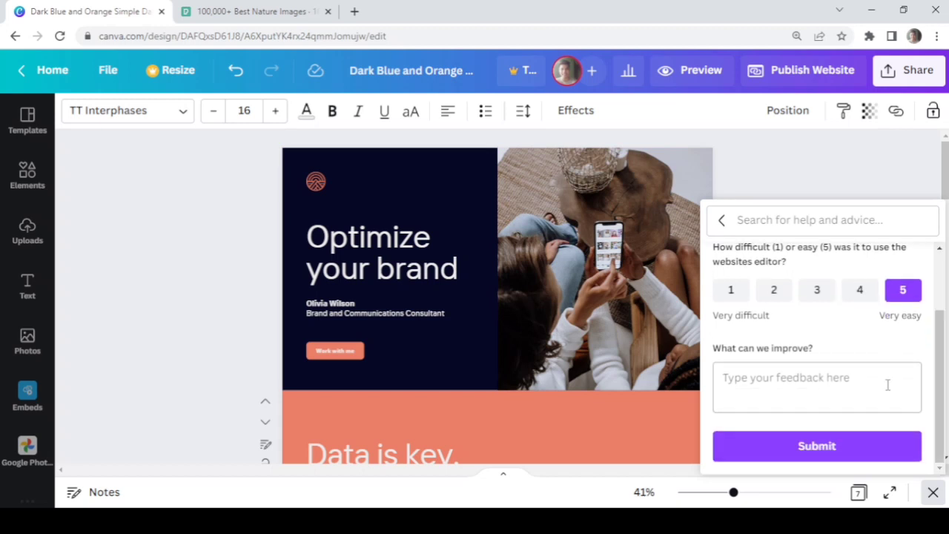
left_click(837, 453)
left_click(837, 451)
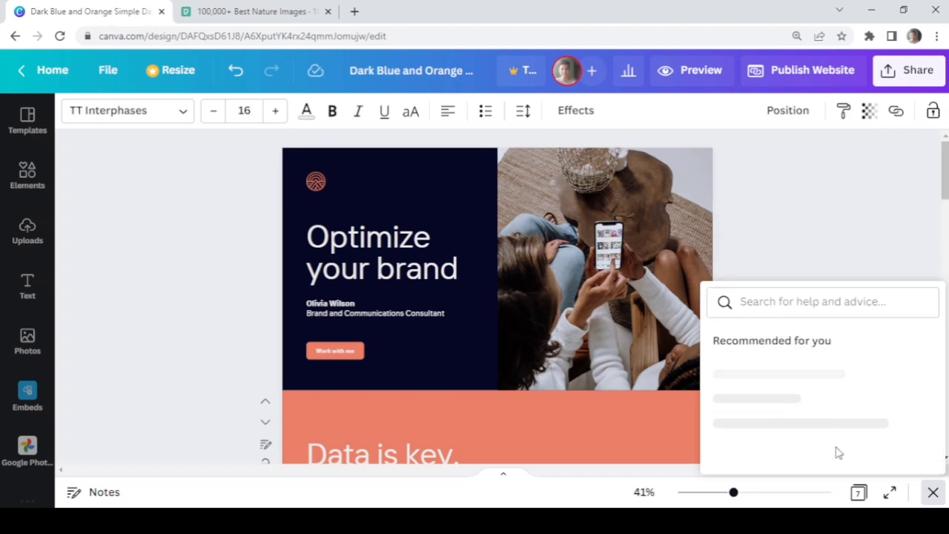
left_click(842, 224)
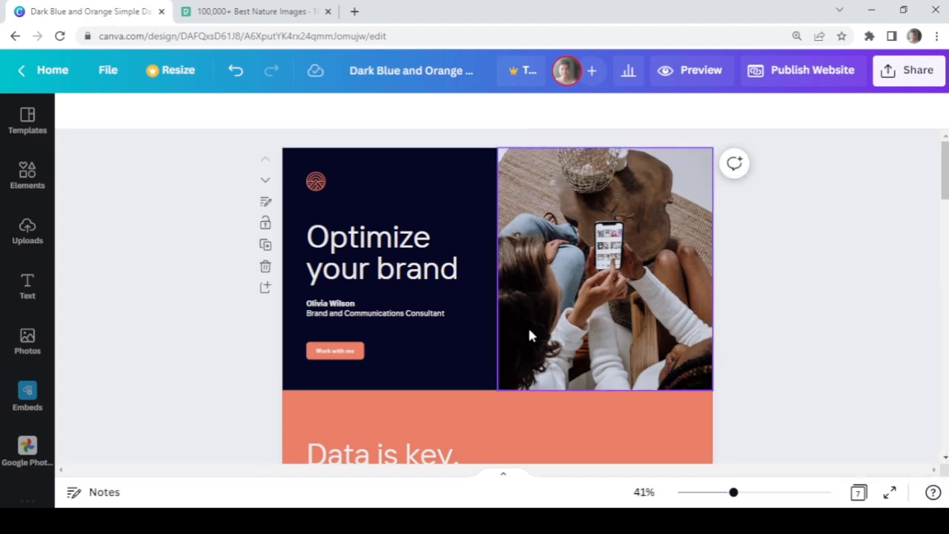
- Select the "Work with me" button in the website's opening banner
left_click(342, 360)
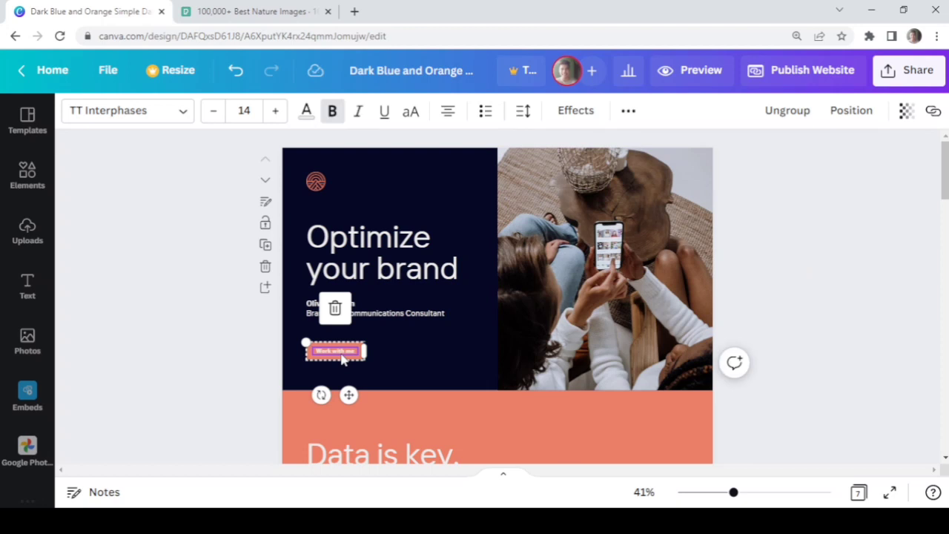